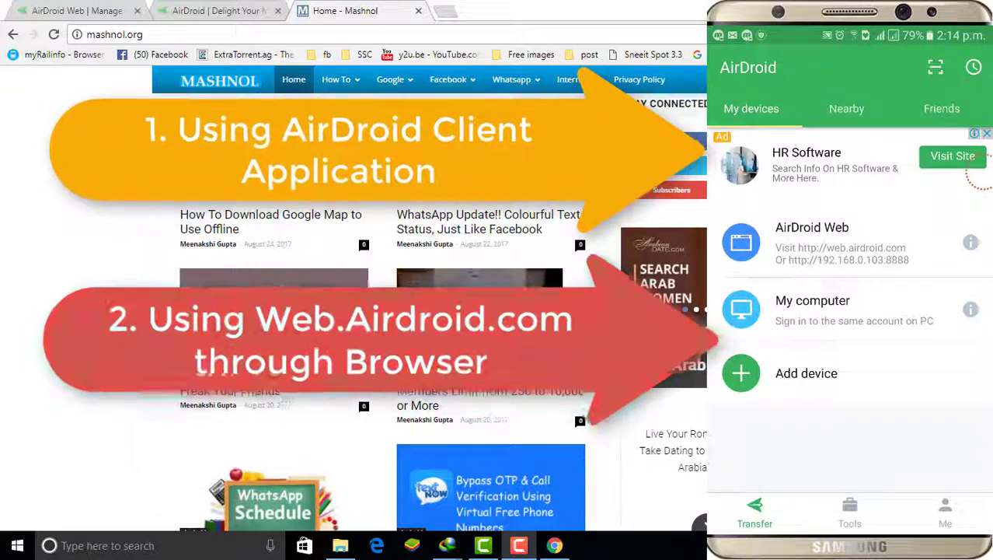
- Load web.airdroid.com in the AirDroid Web tab and refresh the sign-in QR code to connect the phone
left_click(78, 9)
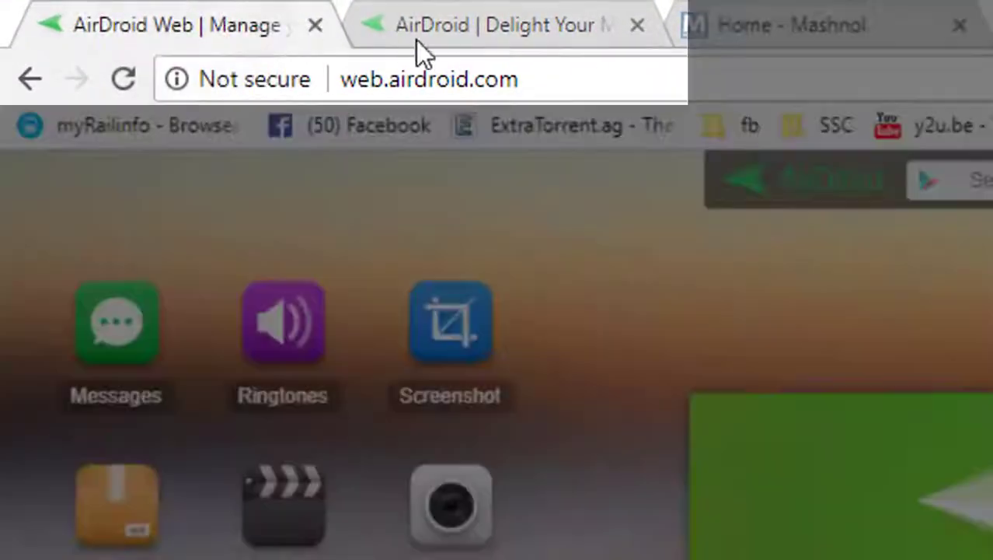
left_click(564, 79)
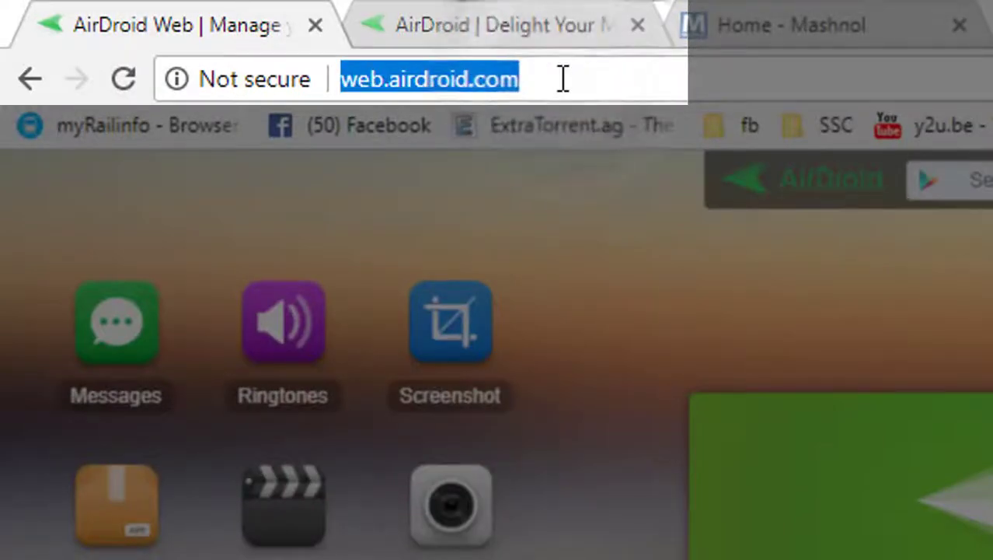
left_click(564, 78)
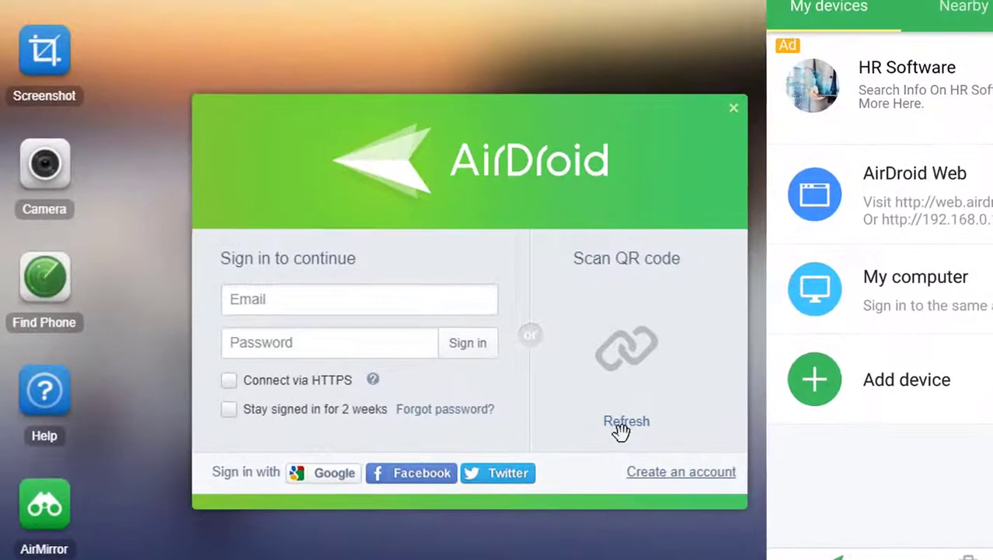
left_click(610, 403)
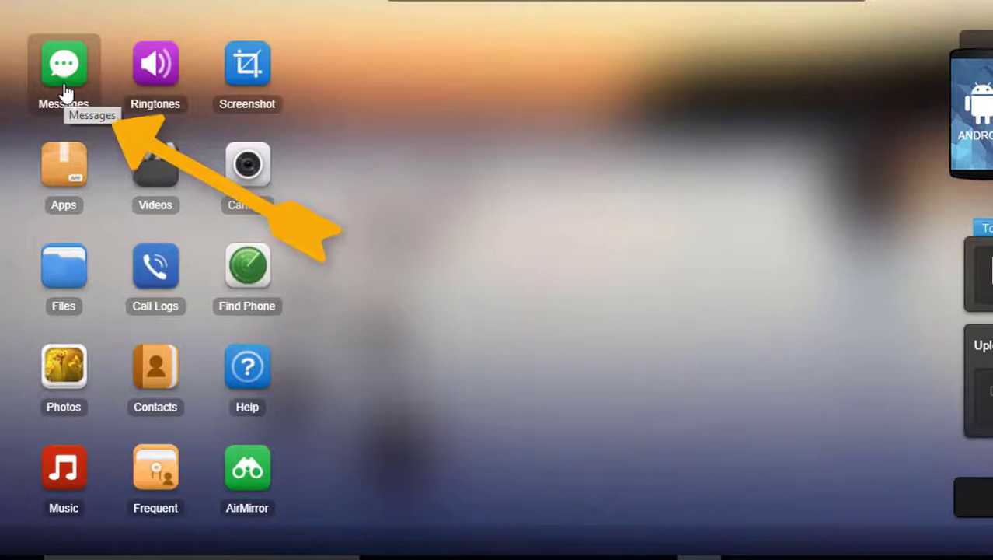
left_click(63, 78)
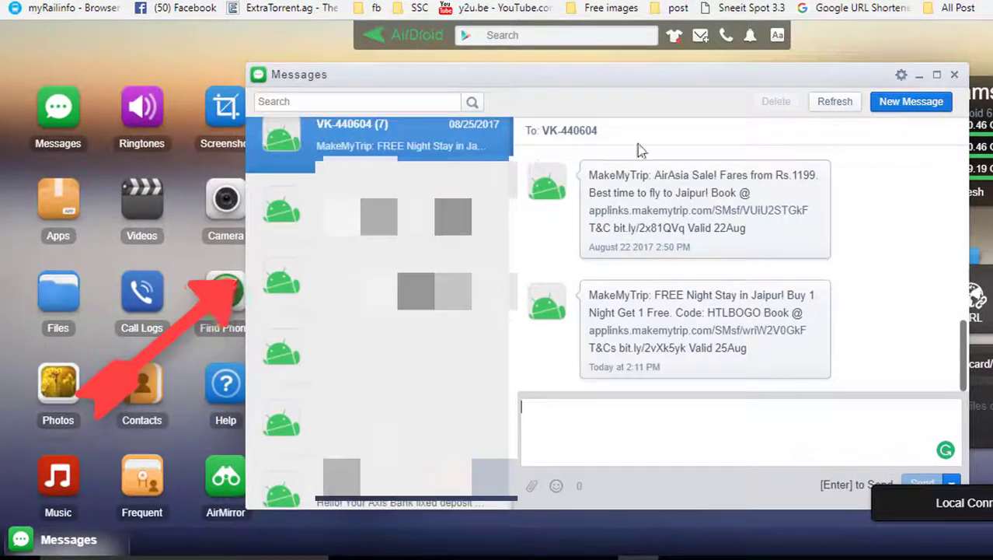
left_click(955, 74)
left_click(57, 206)
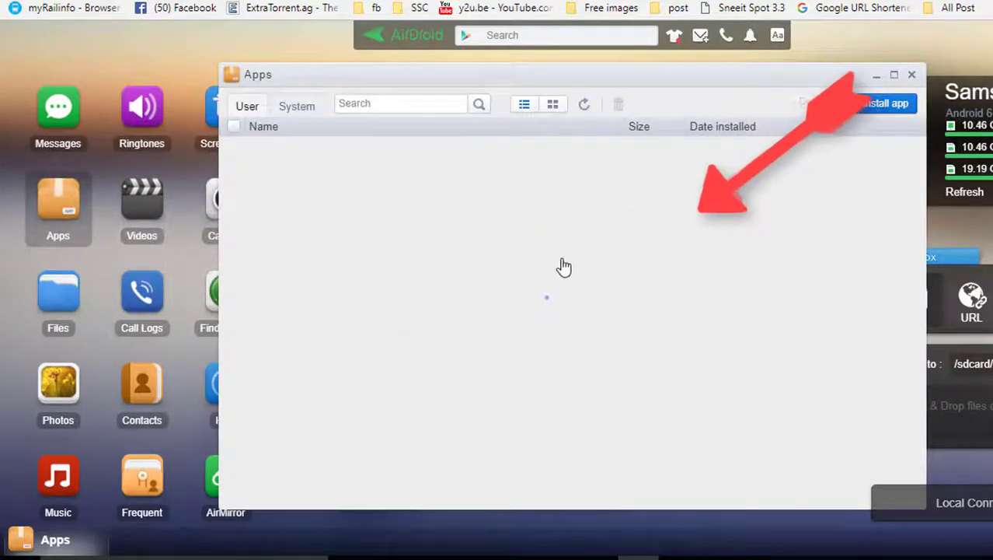
scroll(580, 225, "down", 1)
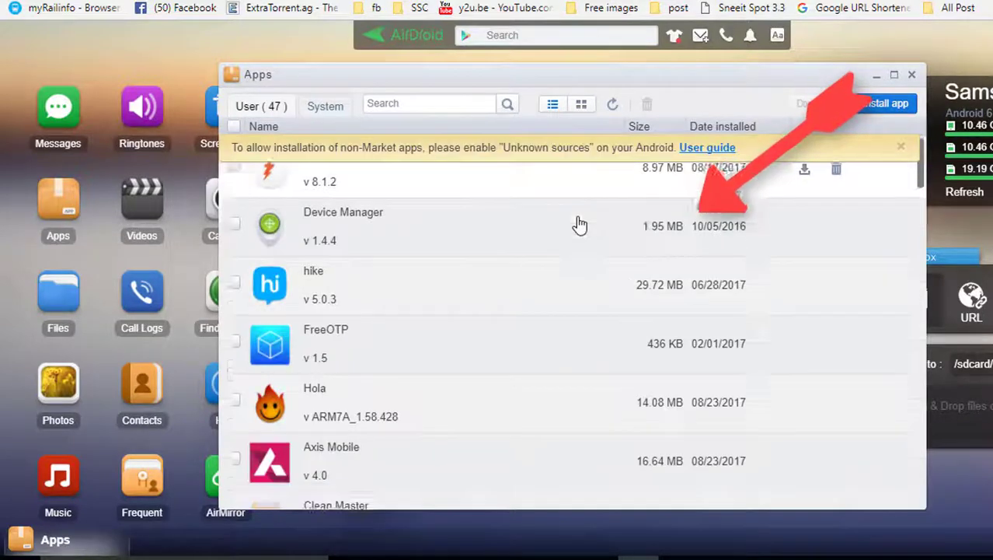
left_click(912, 75)
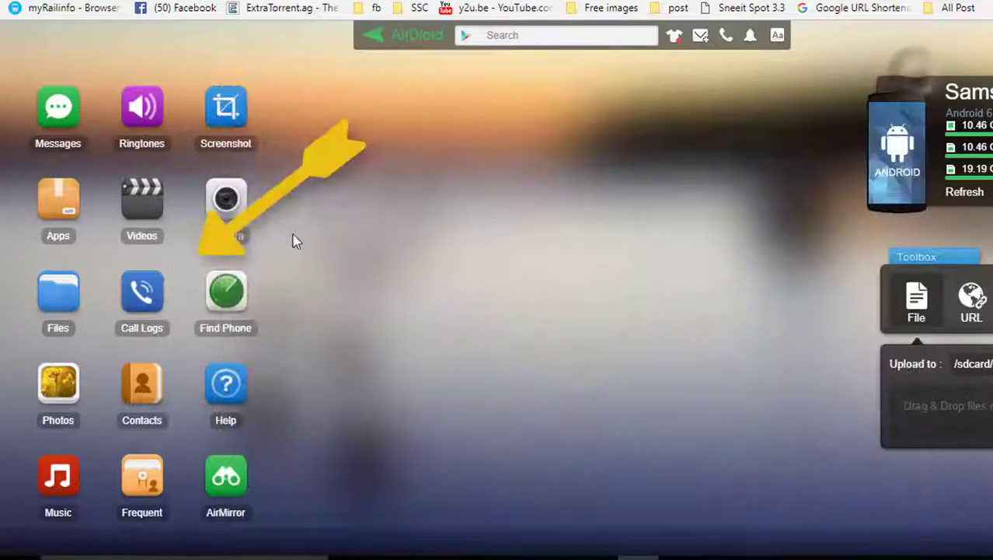
- Open Files, browse the SD Card and External SD trees, then select the ADM folder on SD Card
left_click(46, 309)
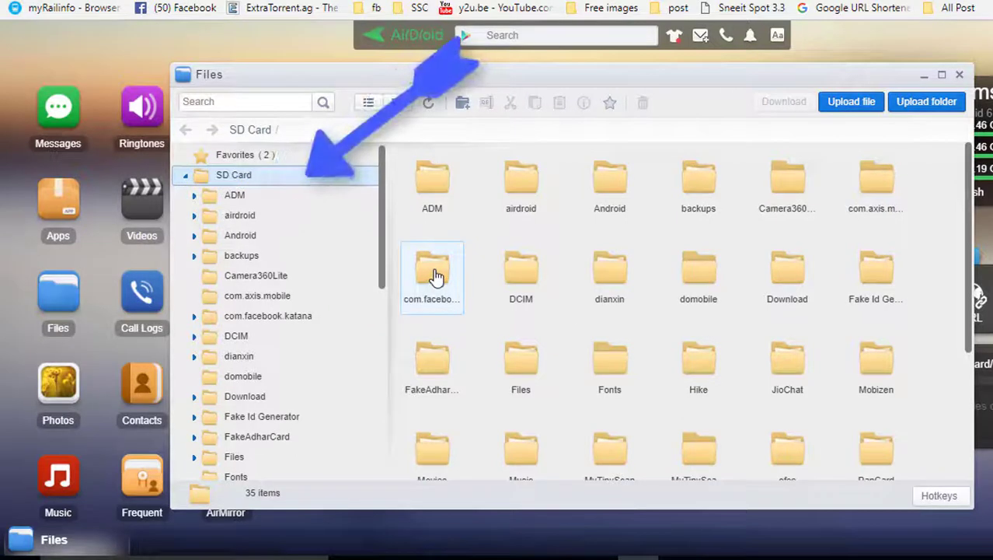
scroll(449, 247, "down", 3)
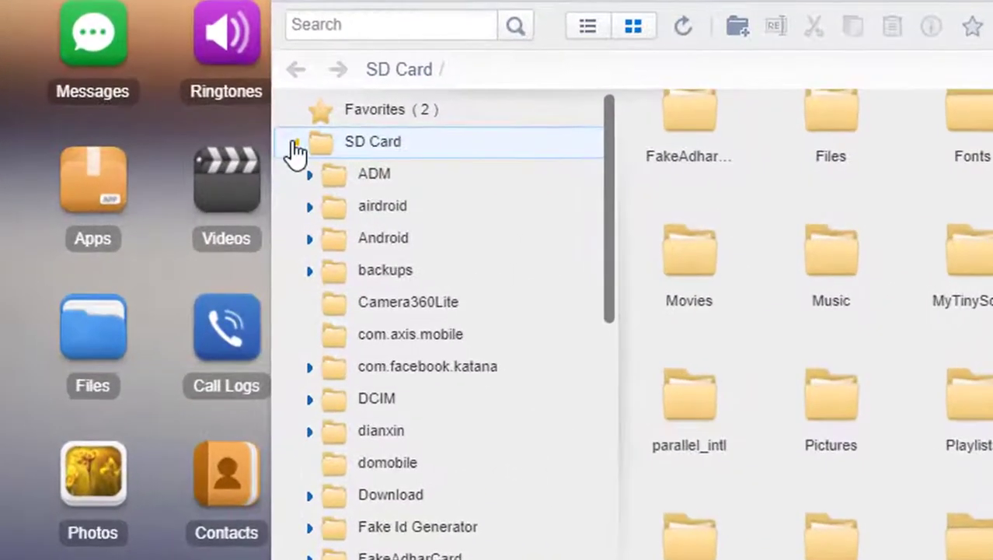
left_click(296, 144)
left_click(368, 178)
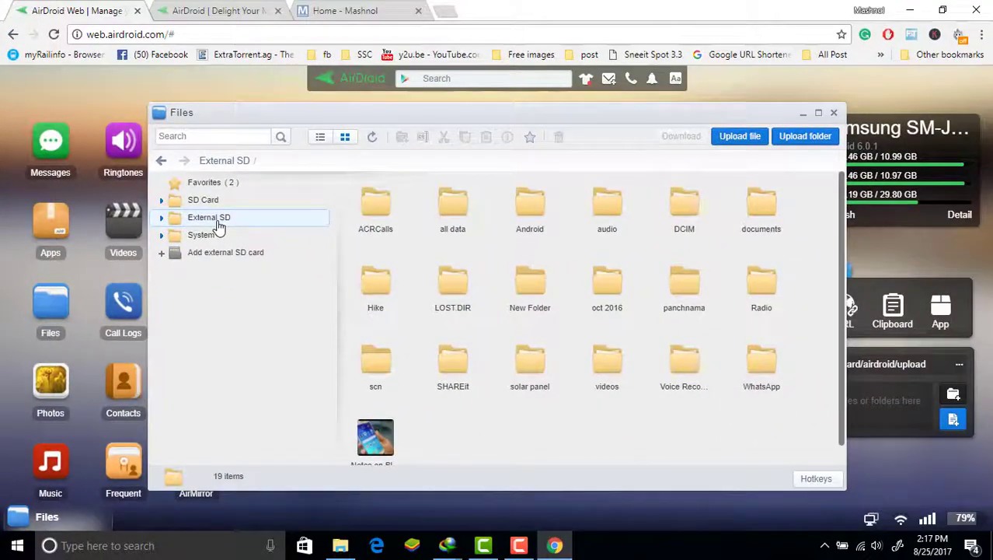
left_click(211, 202)
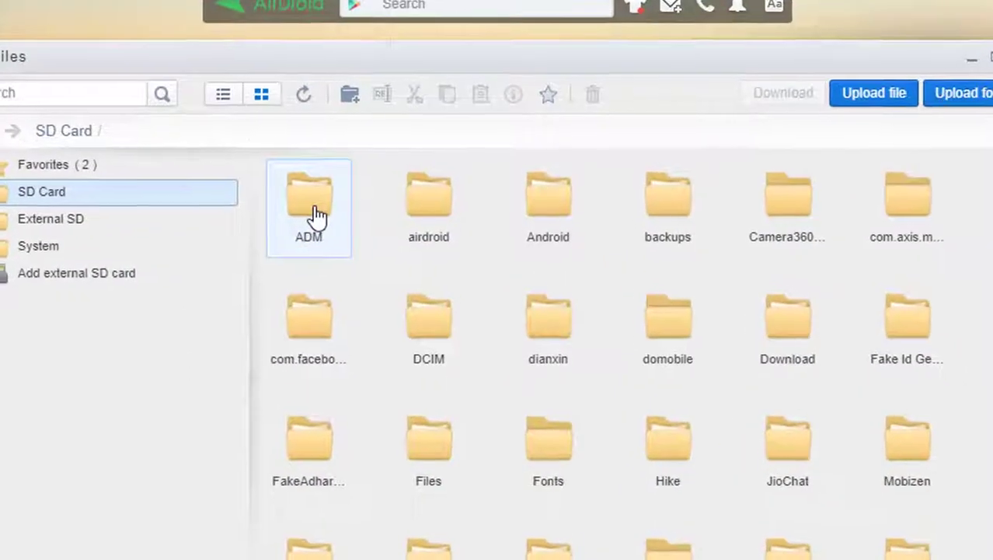
left_click(349, 179)
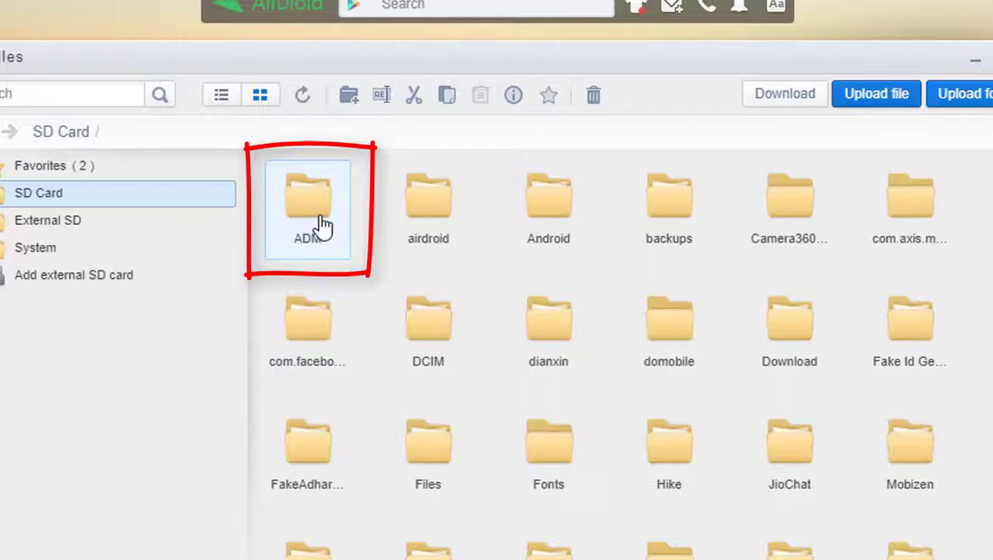
- Download ADM as Files_downloaded_by_AirDroid_2.zip (5.84 MB) and dismiss the completion notice
left_click(322, 225)
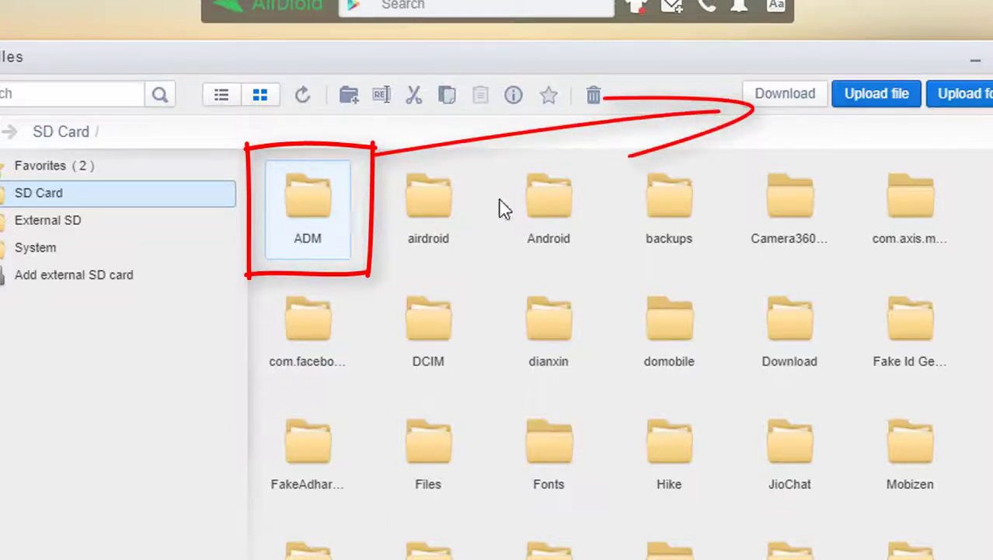
left_click(793, 96)
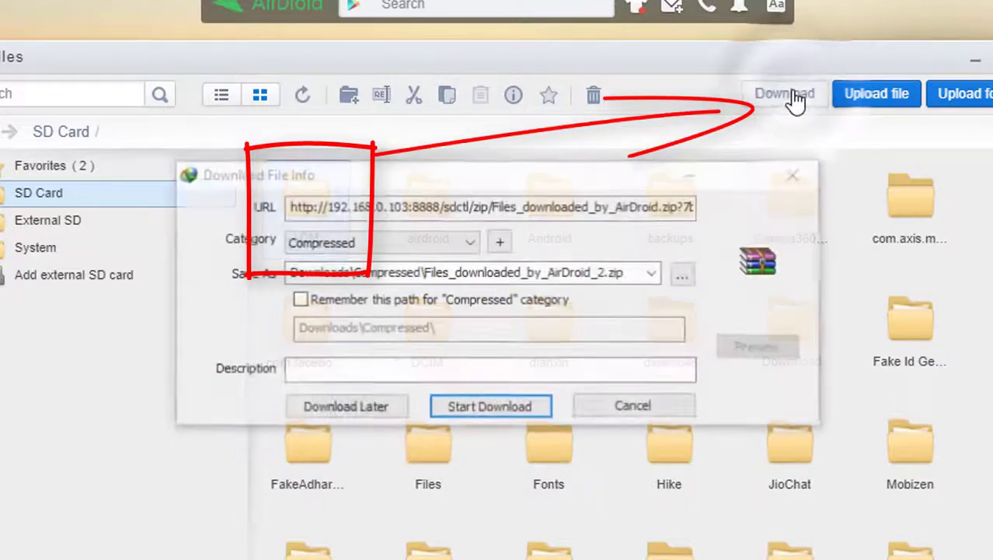
left_click(490, 407)
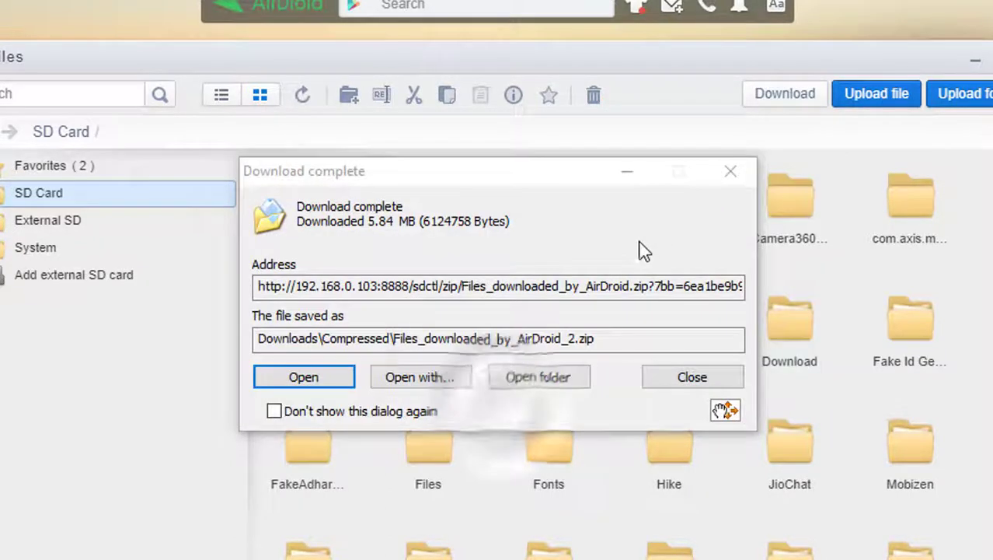
left_click(630, 178)
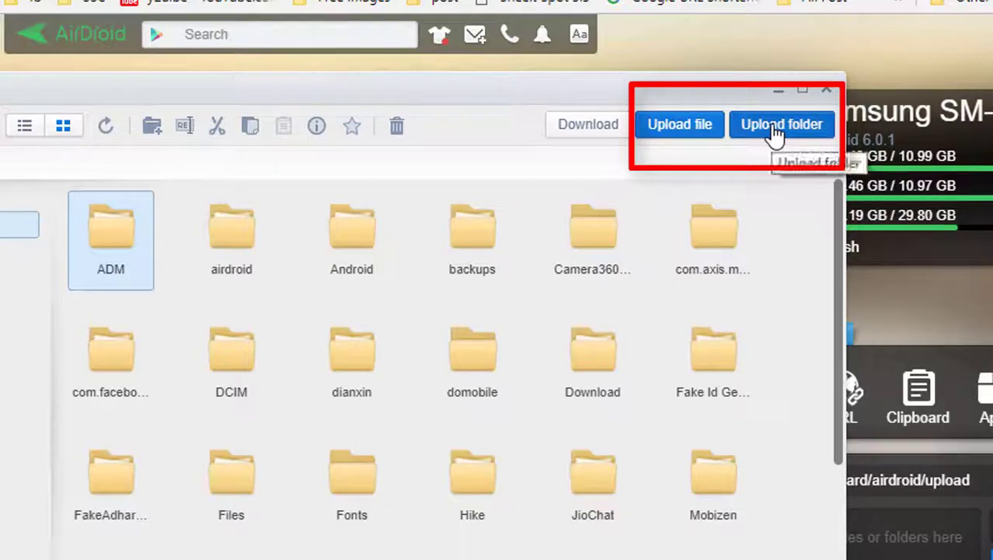
- Upload images.png (6.1 KB) to the phone's SD Card, then close the Files window
left_click(681, 126)
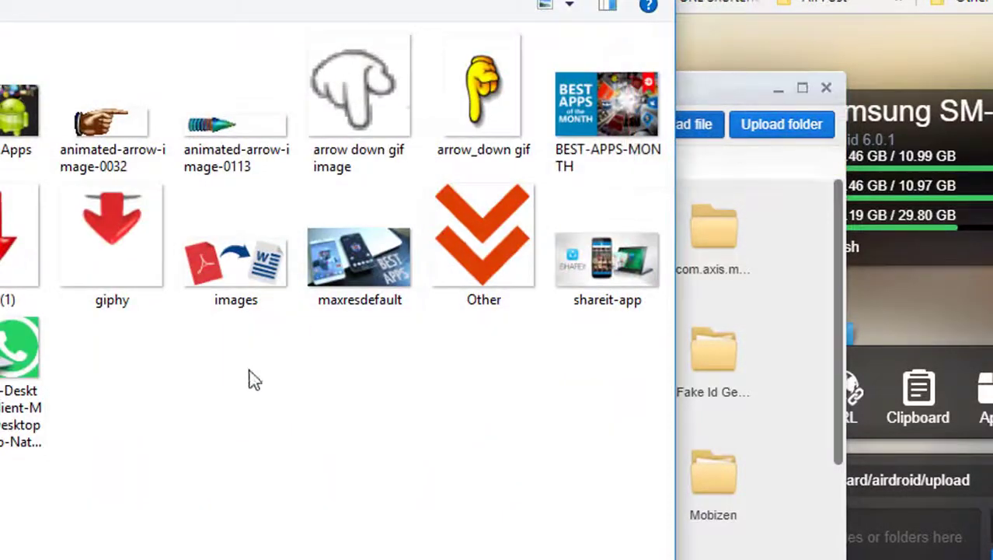
double_click(236, 287)
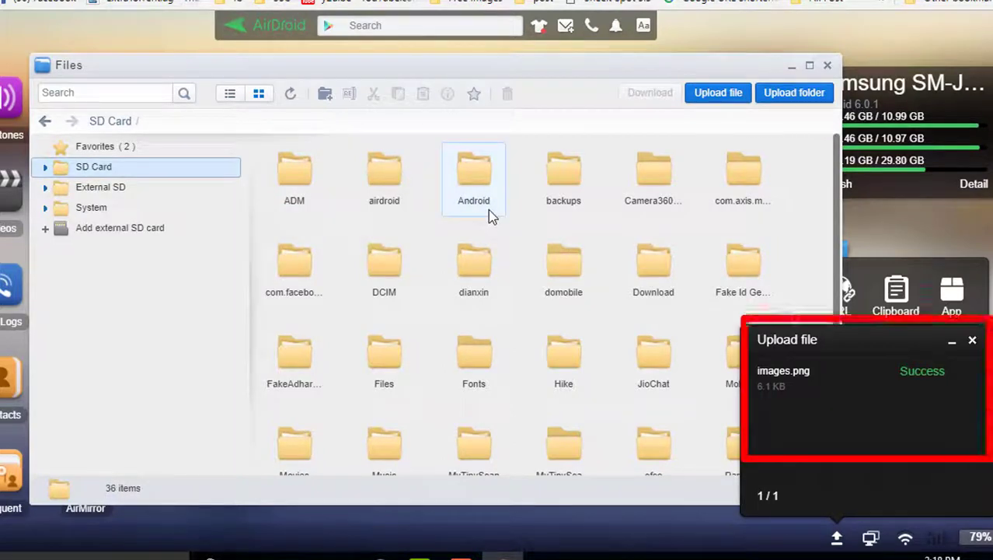
left_click_drag(505, 67, 439, 25)
scroll(694, 268, "down", 5)
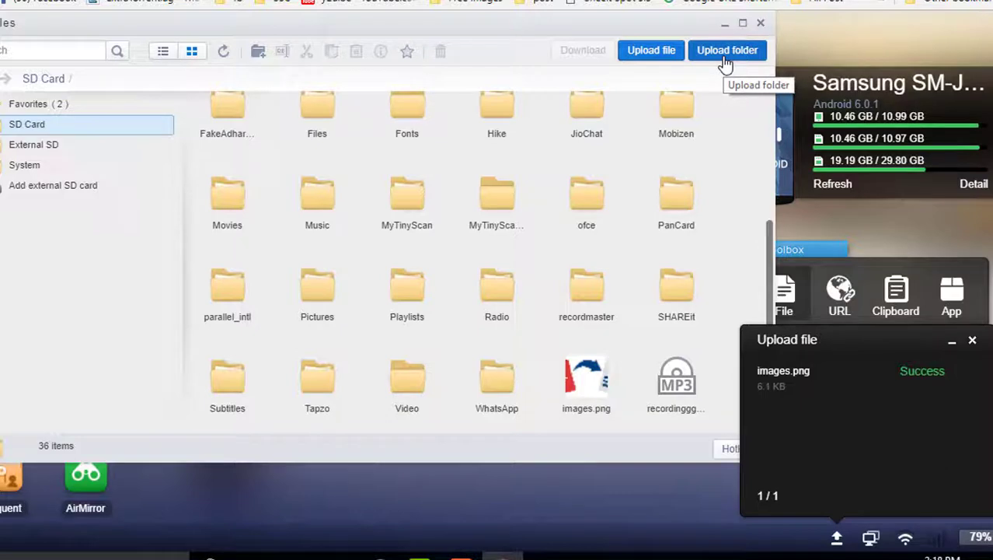
left_click(760, 24)
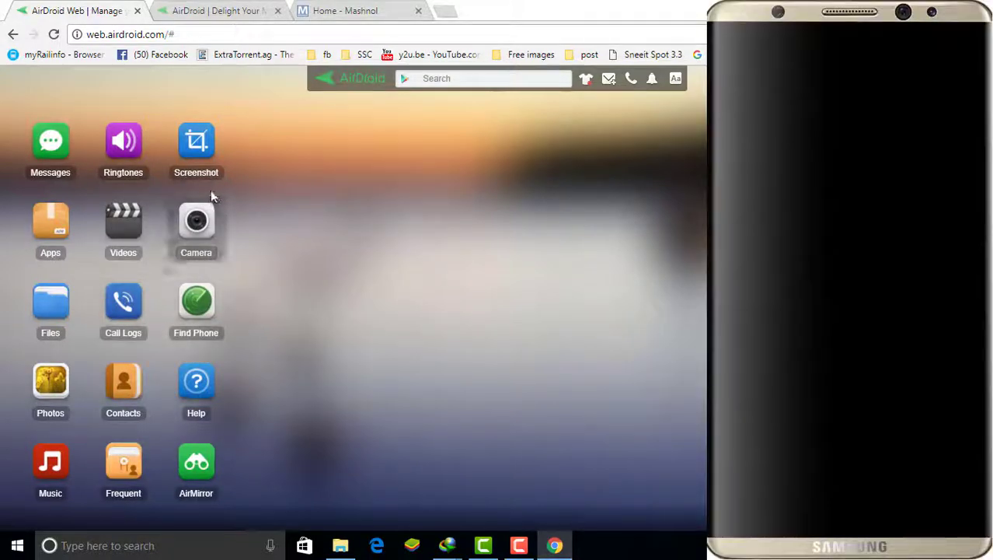
- Open the live Screenshot view, dock it at the left edge, and centre the device card and Toolbox
left_click(200, 178)
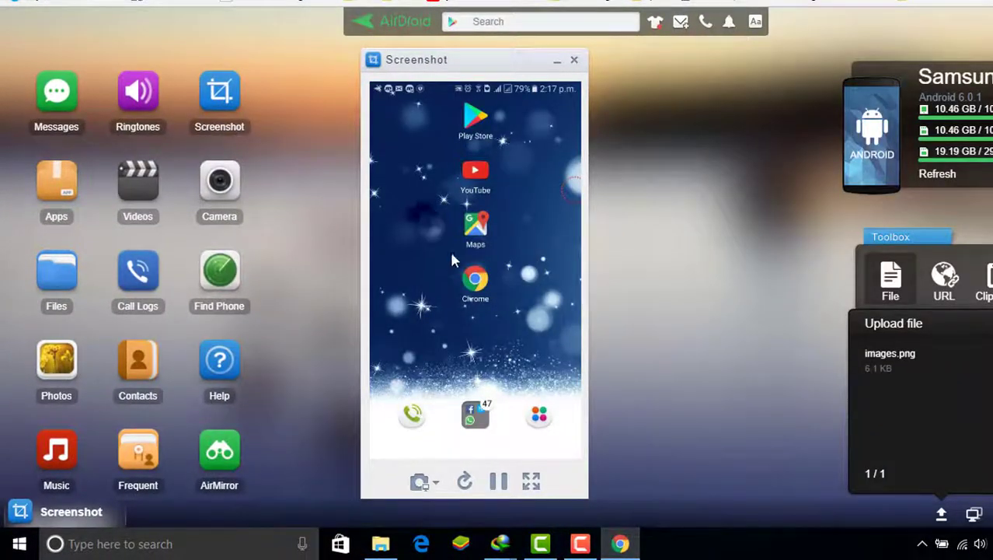
left_click_drag(464, 60, 517, 48)
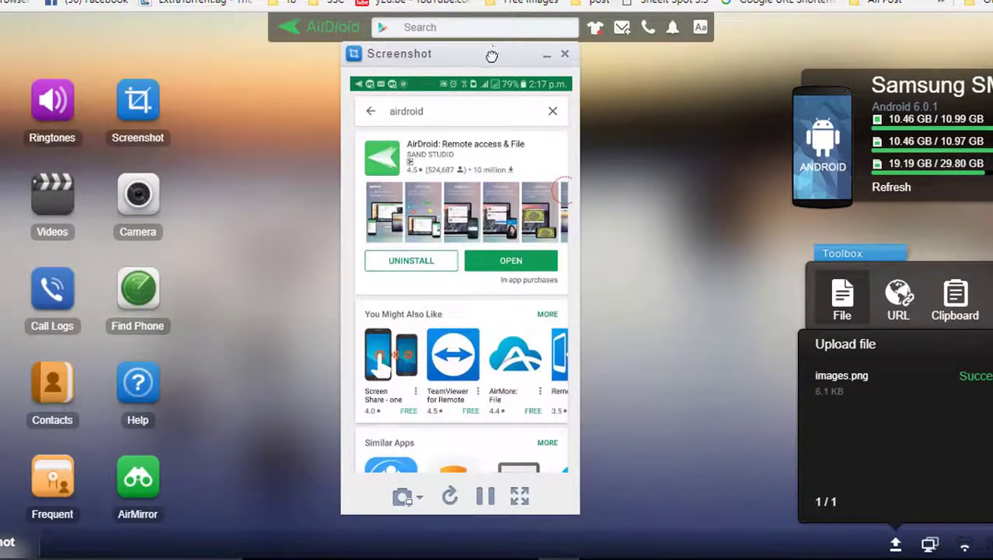
left_click_drag(487, 51, 165, 61)
left_click_drag(896, 61, 544, 85)
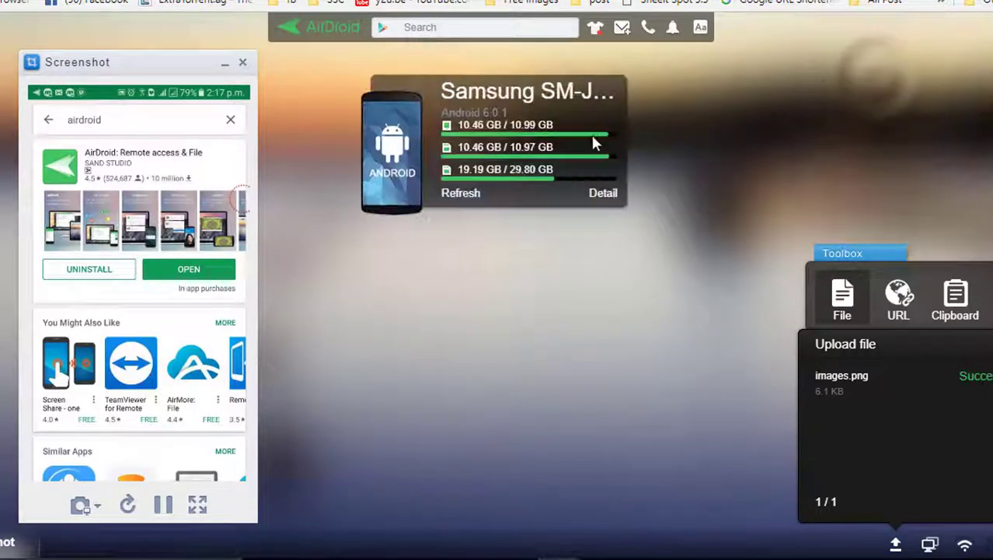
left_click_drag(886, 266, 488, 297)
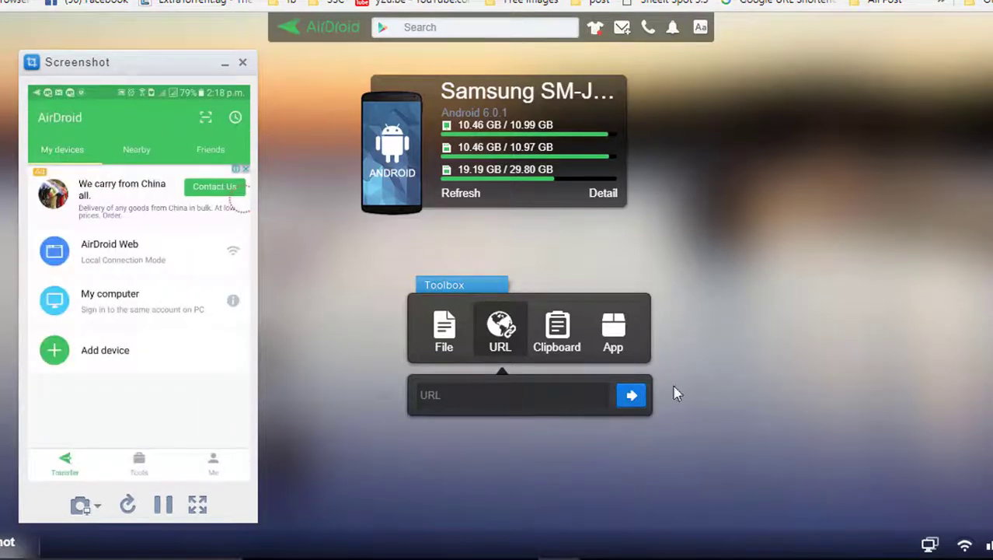
- Send New Text Document.txt through the Toolbox File zone, show the App area, and shift the Screenshot window right
left_click(440, 334)
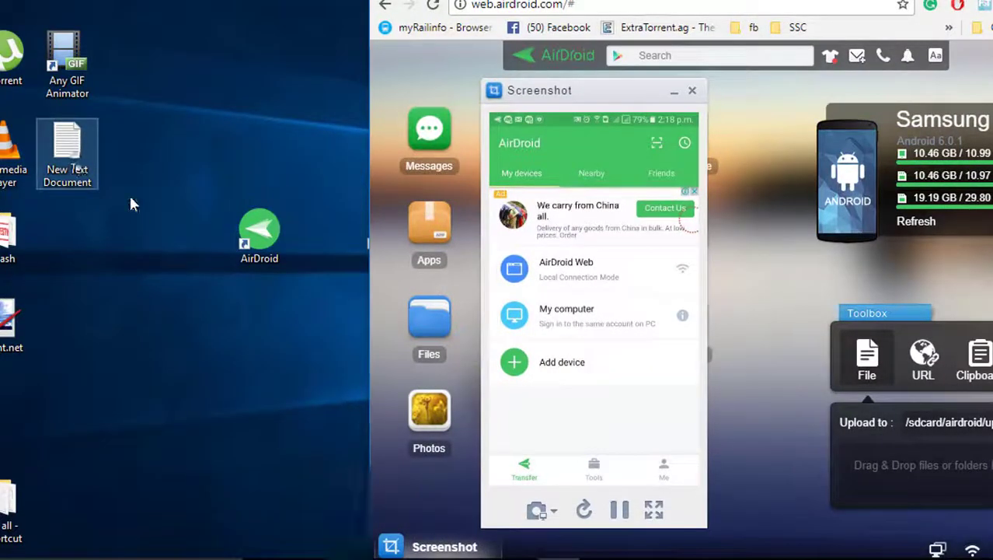
left_click_drag(67, 151, 925, 478)
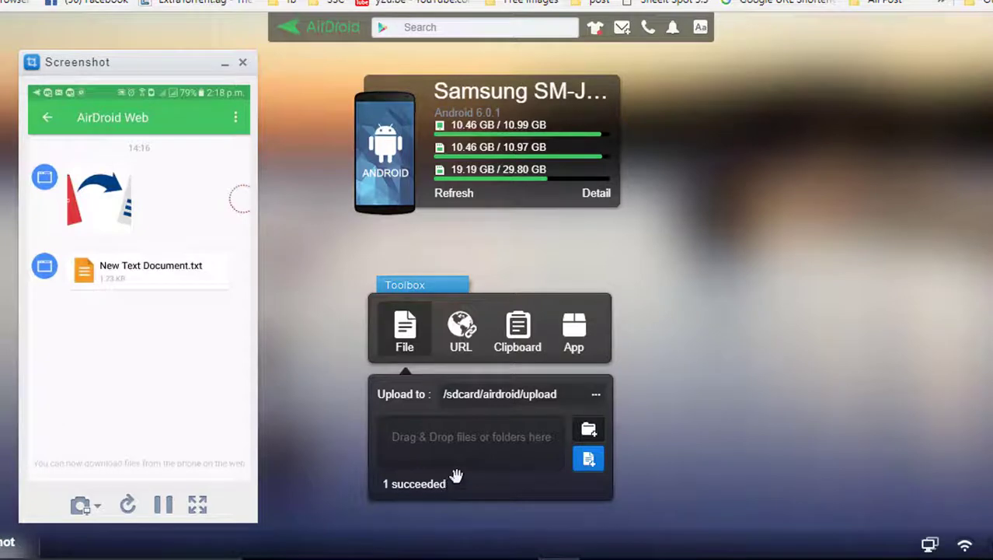
left_click(524, 342)
left_click(573, 334)
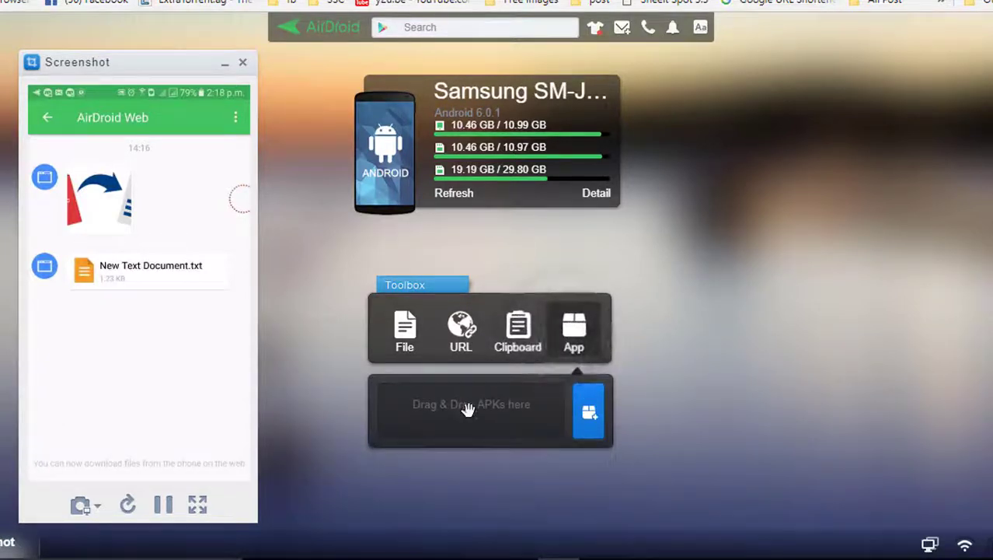
left_click_drag(138, 64, 293, 60)
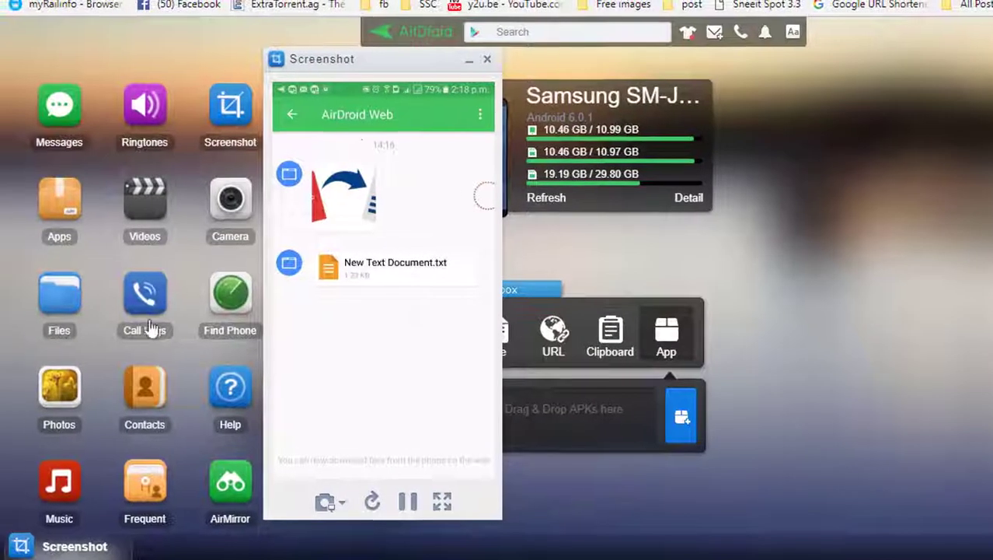
left_click_drag(419, 66, 644, 71)
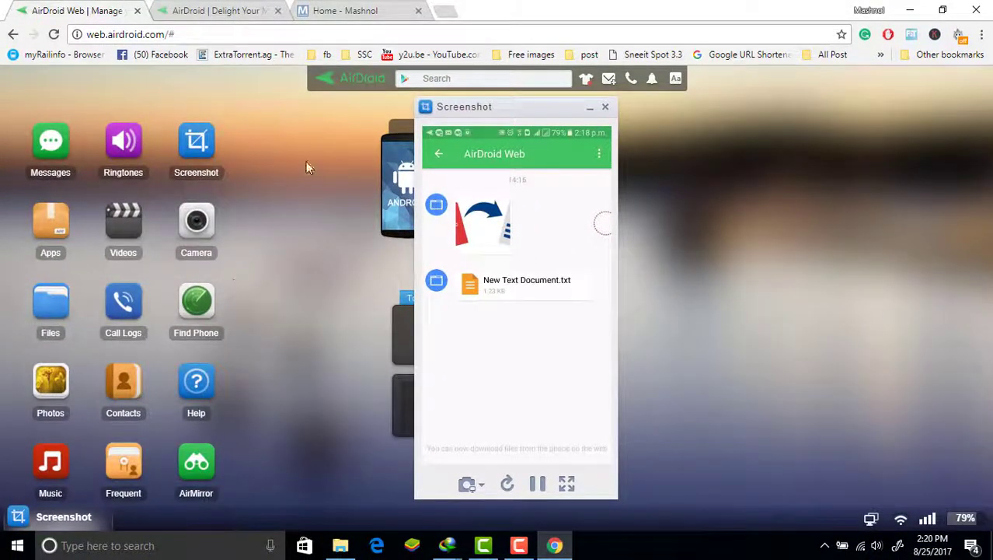
- Download AirDroid_Desktop_Client_3.5.3.0.exe (48.97 MB) for Windows from Get AirDroid, then minimize the browser
left_click(248, 8)
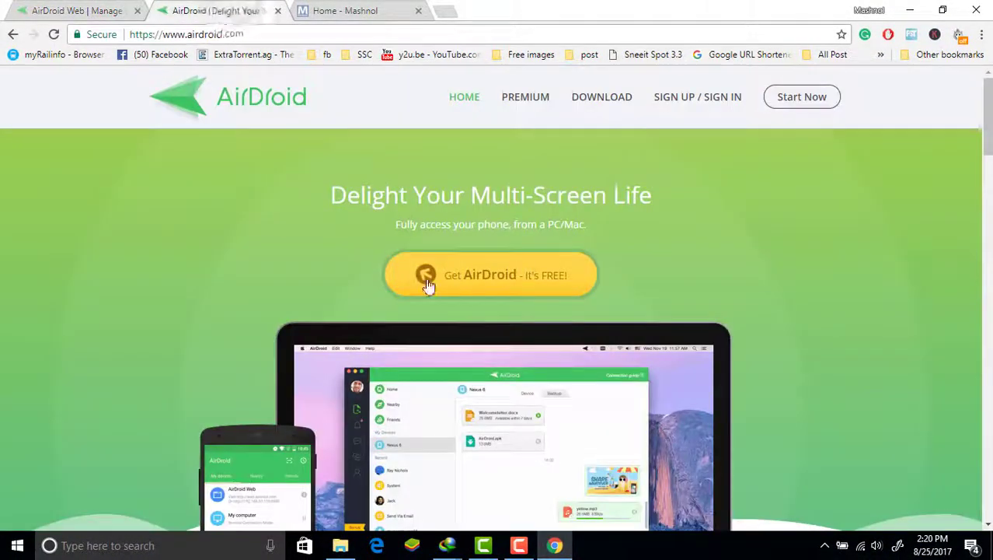
scroll(606, 241, "down", 1)
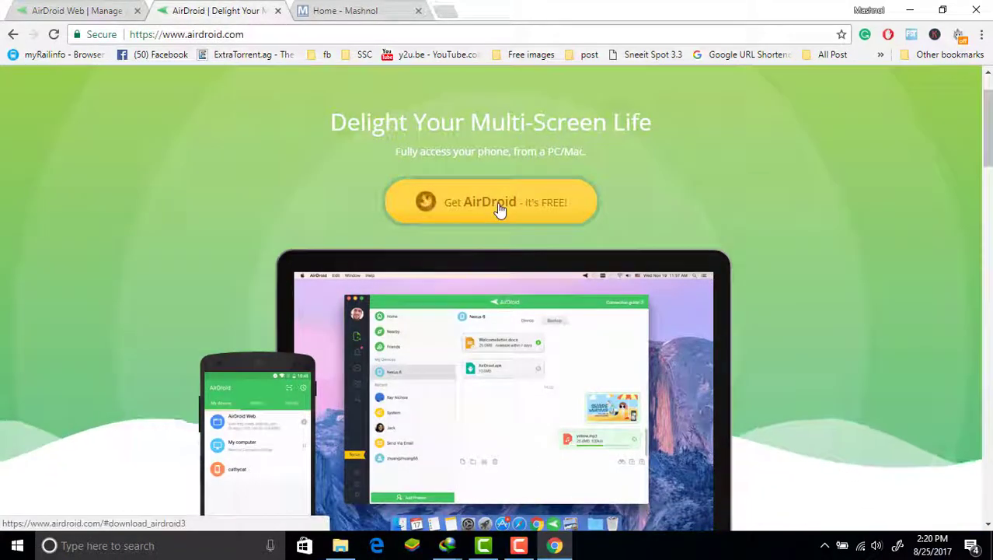
left_click(501, 208)
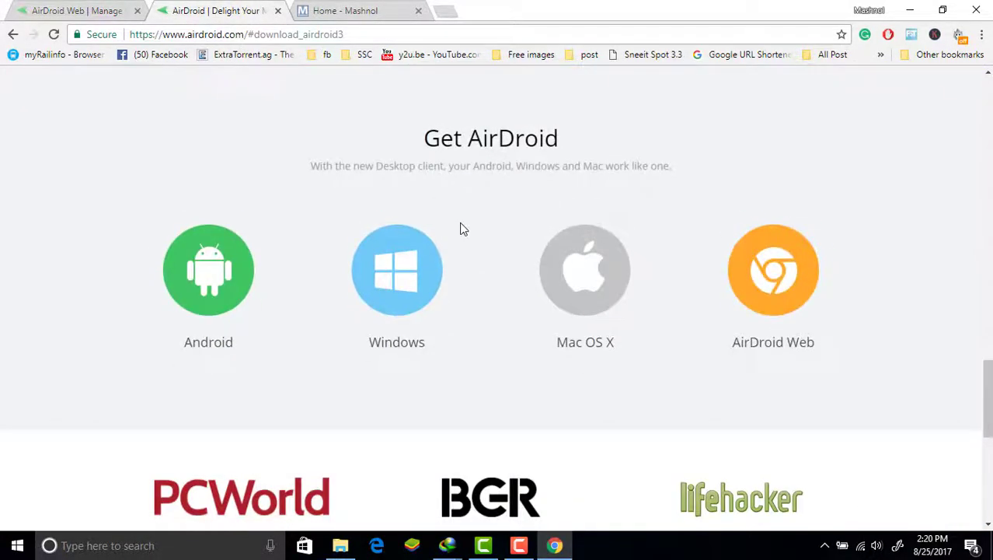
scroll(464, 229, "down", 1)
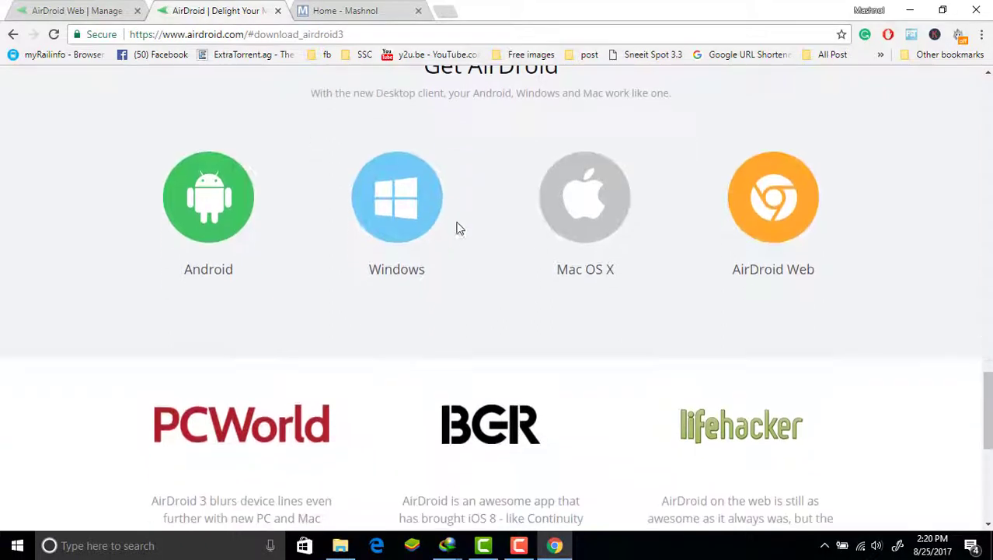
left_click(420, 205)
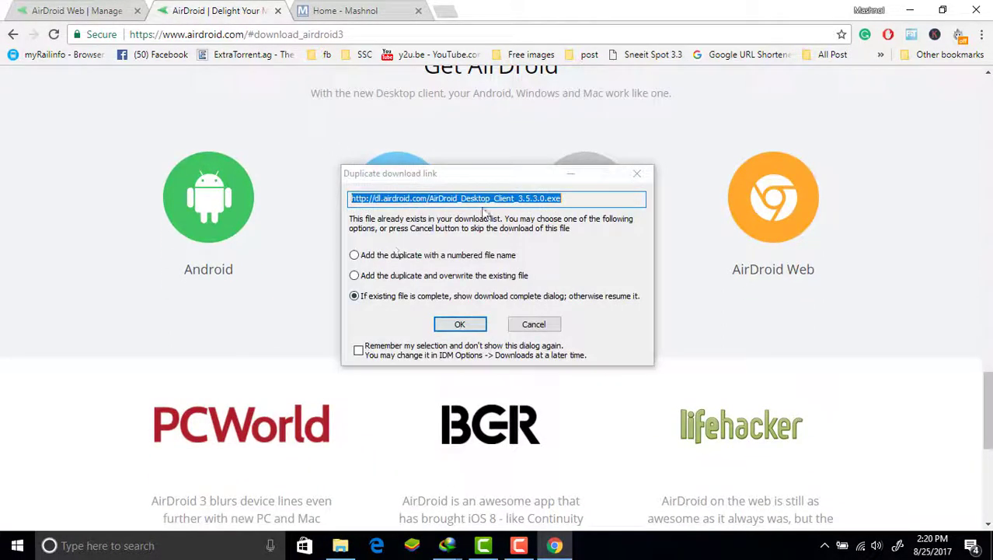
left_click(468, 329)
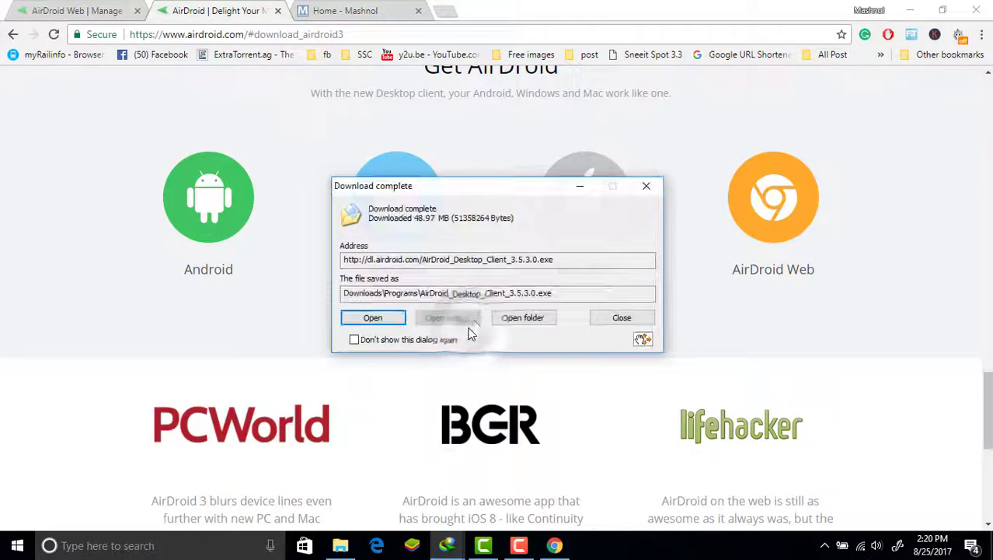
left_click(580, 187)
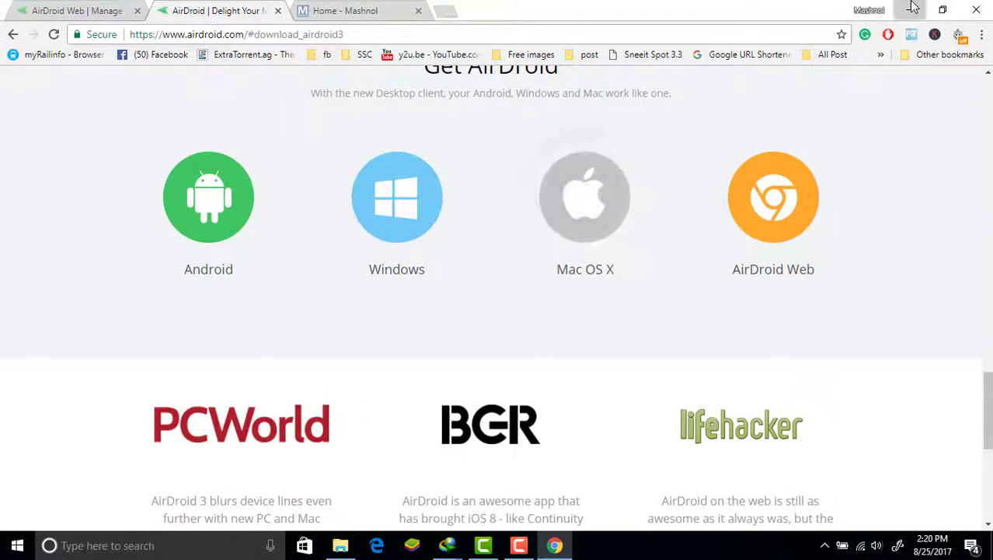
left_click(909, 10)
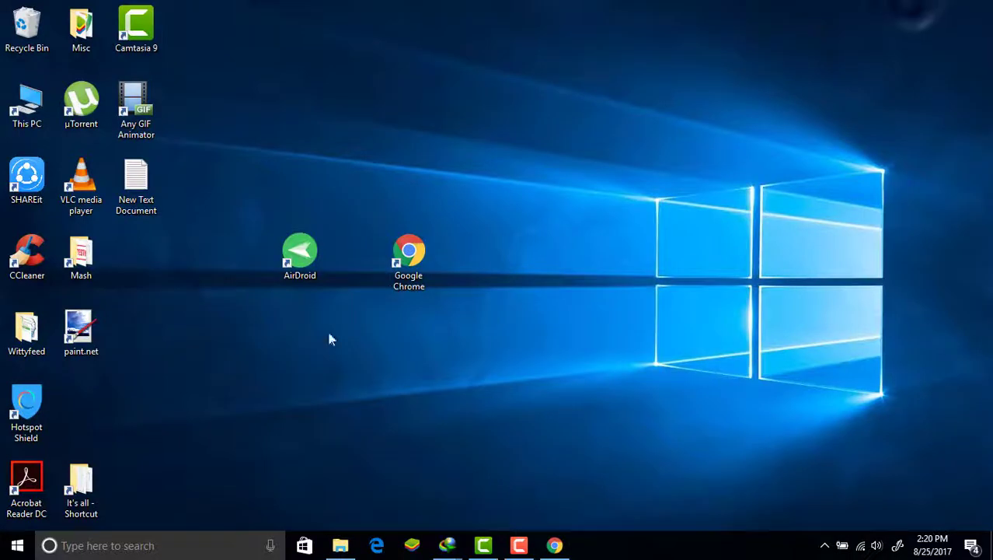
- Launch the AirDroid desktop client and sign in with the account password, reaching the SM-J710FN home screen
left_click(300, 262)
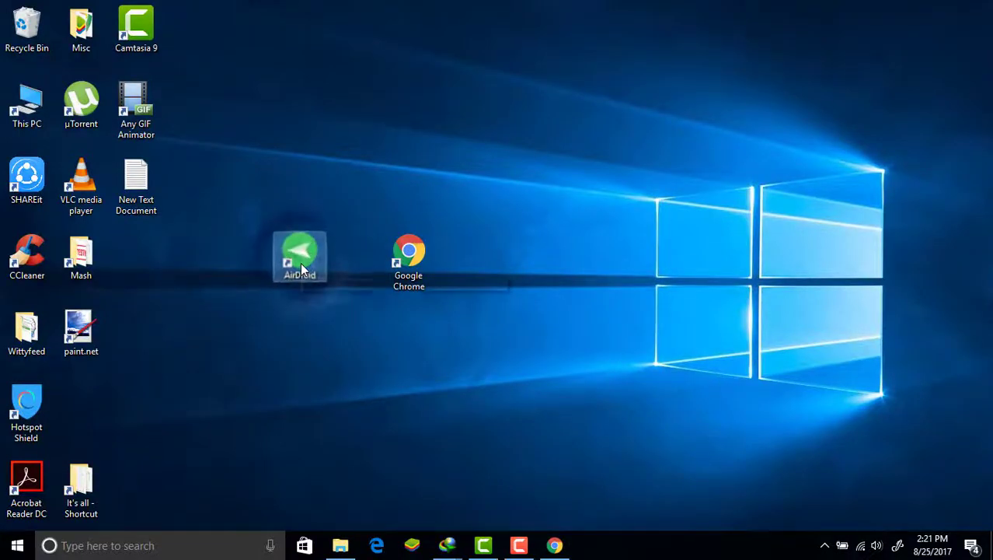
left_click(730, 187)
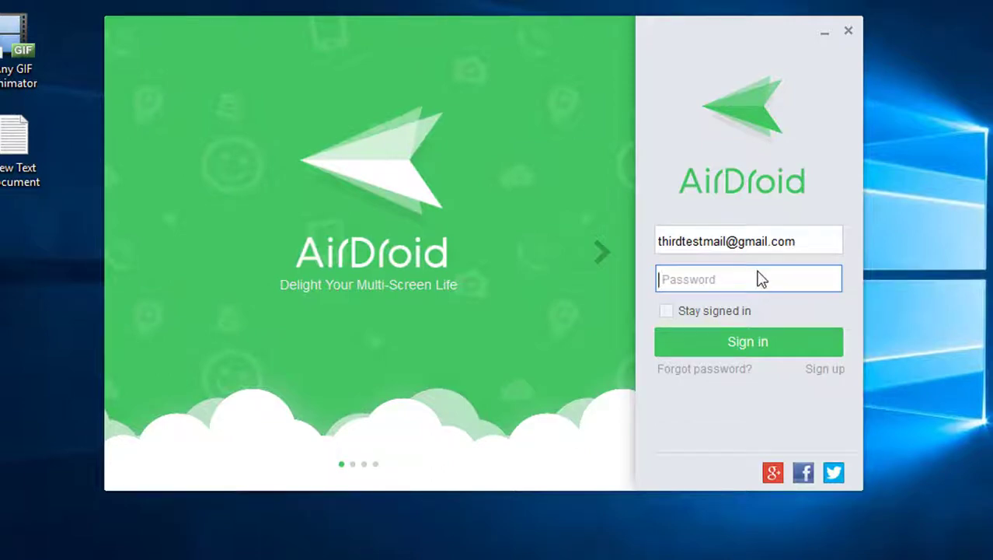
type("**")
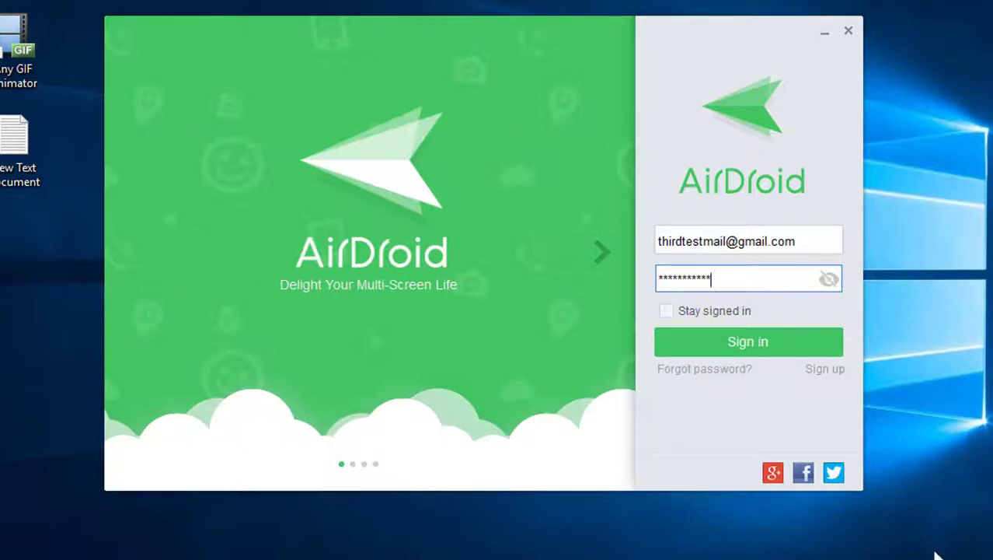
left_click(771, 339)
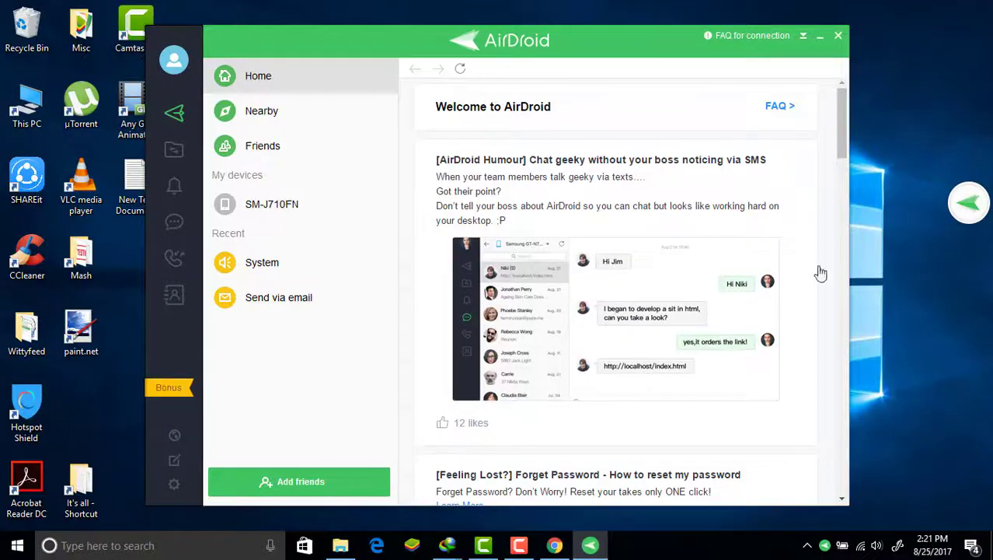
- Reconnect AirDroid Web to the phone, then bring the AirDroid desktop window forward and shift it left
left_click(554, 545)
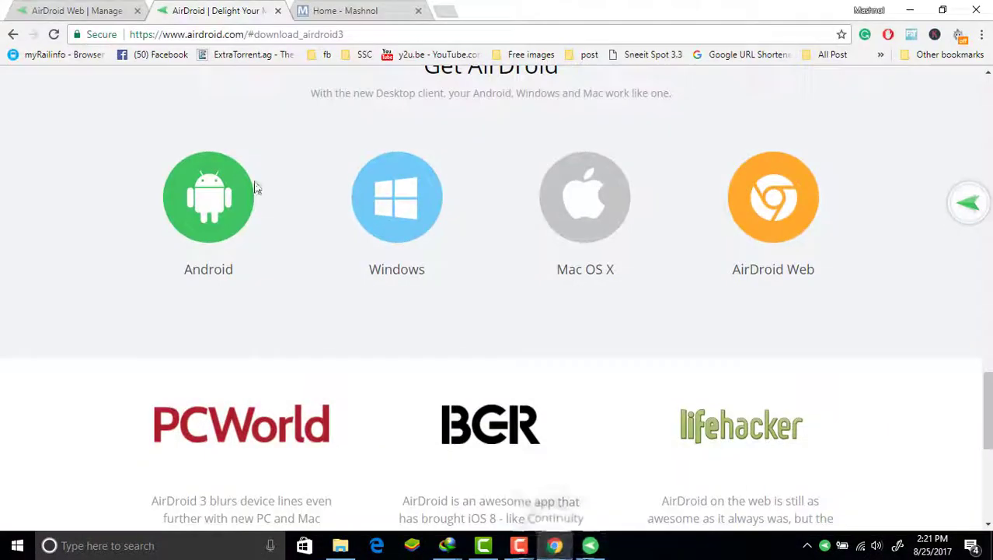
left_click(81, 10)
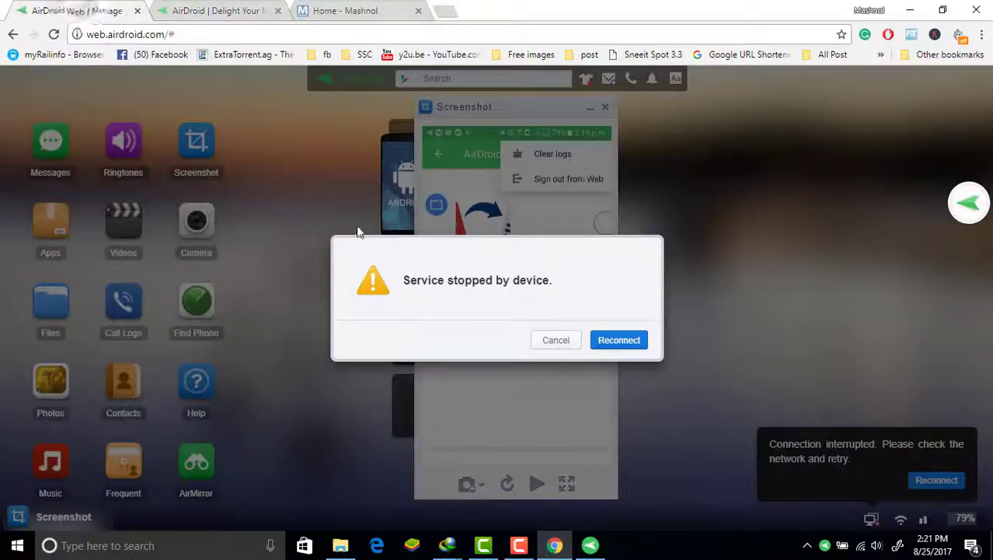
left_click(612, 341)
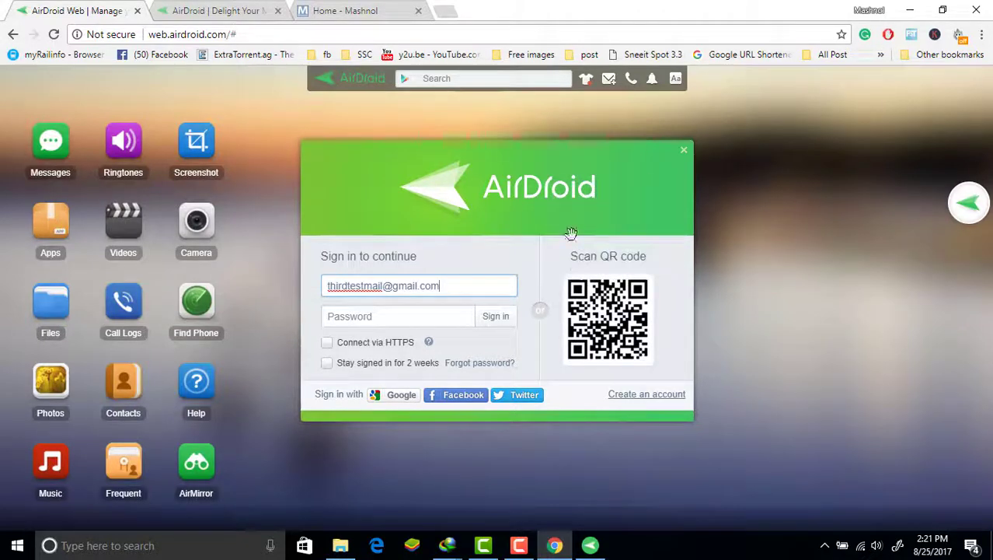
left_click(590, 545)
left_click_drag(678, 36, 612, 42)
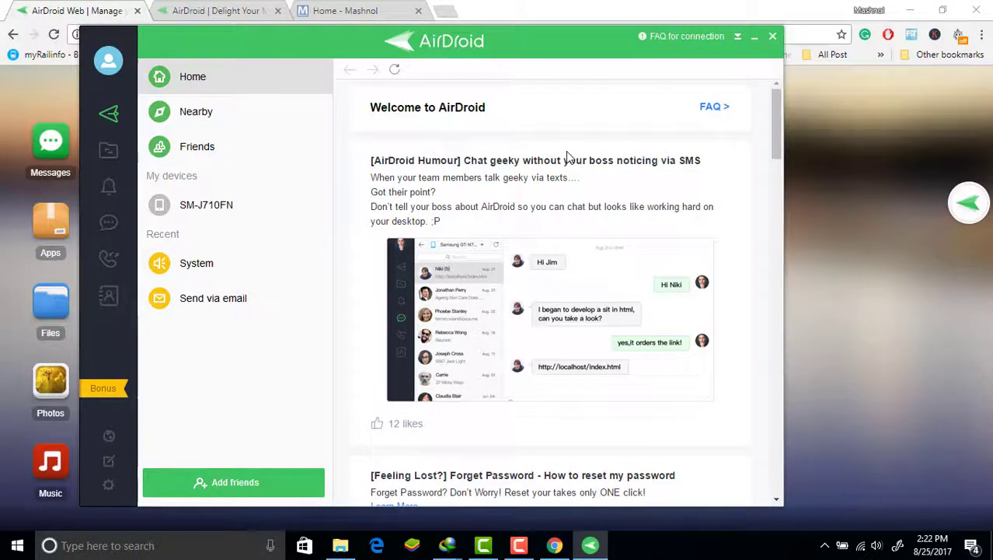
- Shift the AirDroid client window left and up, then nudge it back right over the desktop
left_click_drag(500, 36, 436, 26)
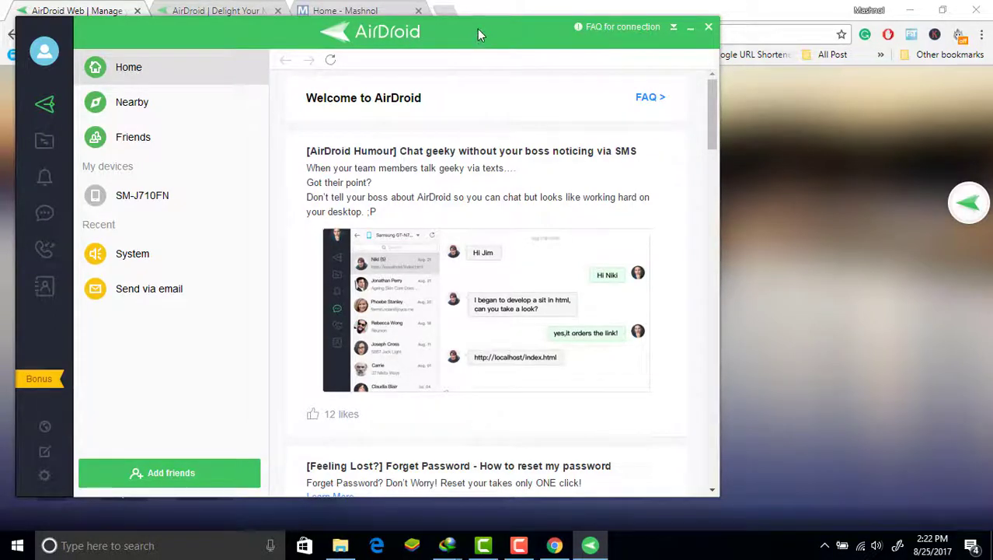
left_click_drag(477, 29, 497, 24)
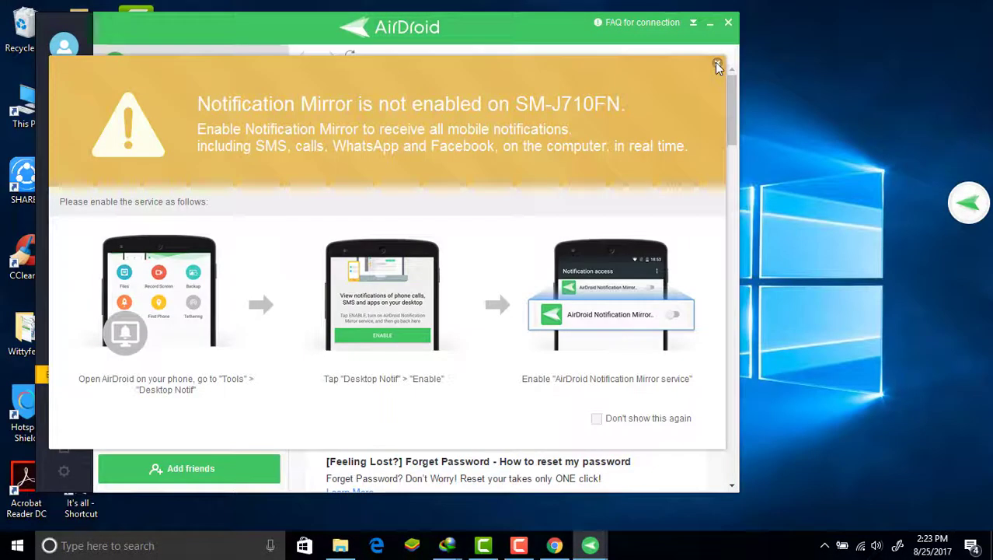
- Dismiss the Notification Mirror notice and view the phone's contacts and call logs
left_click(704, 68)
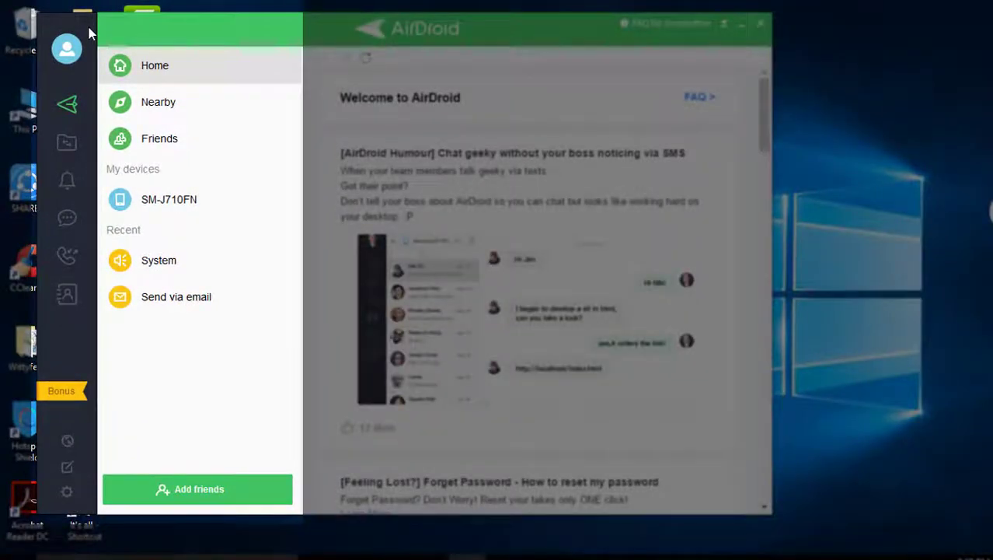
left_click(66, 300)
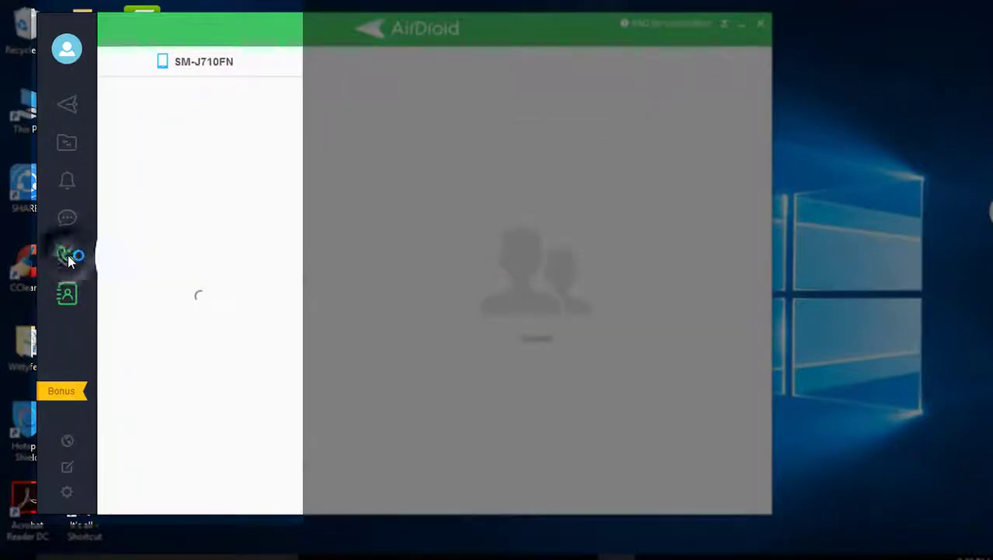
left_click(69, 259)
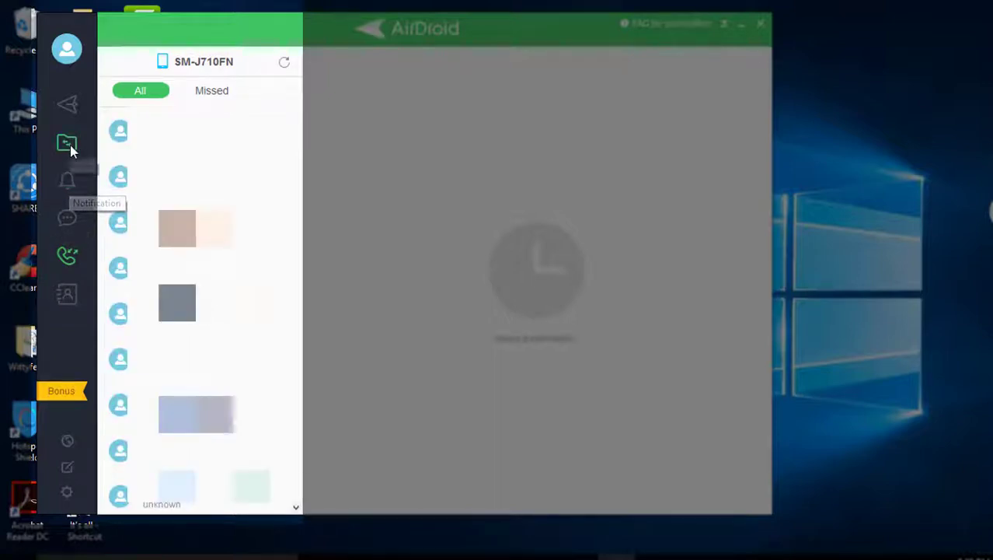
- List the folders on the phone's External SD card, then return to the home feed
left_click(69, 145)
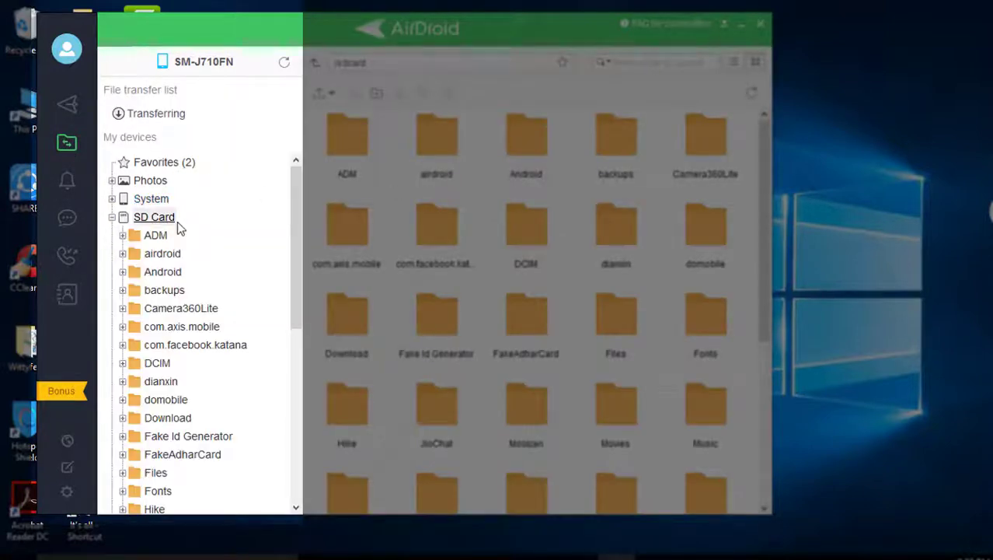
left_click_drag(298, 231, 288, 456)
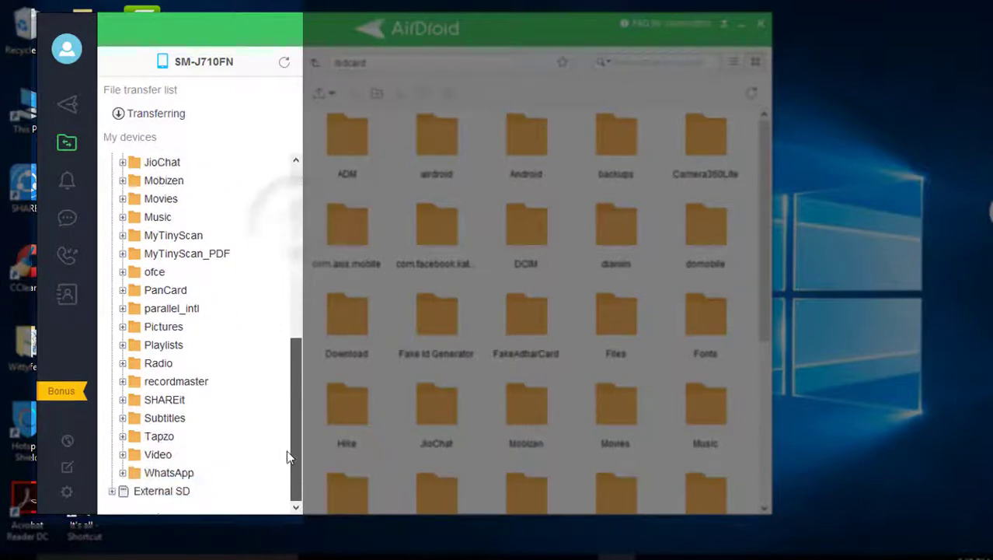
left_click(149, 498)
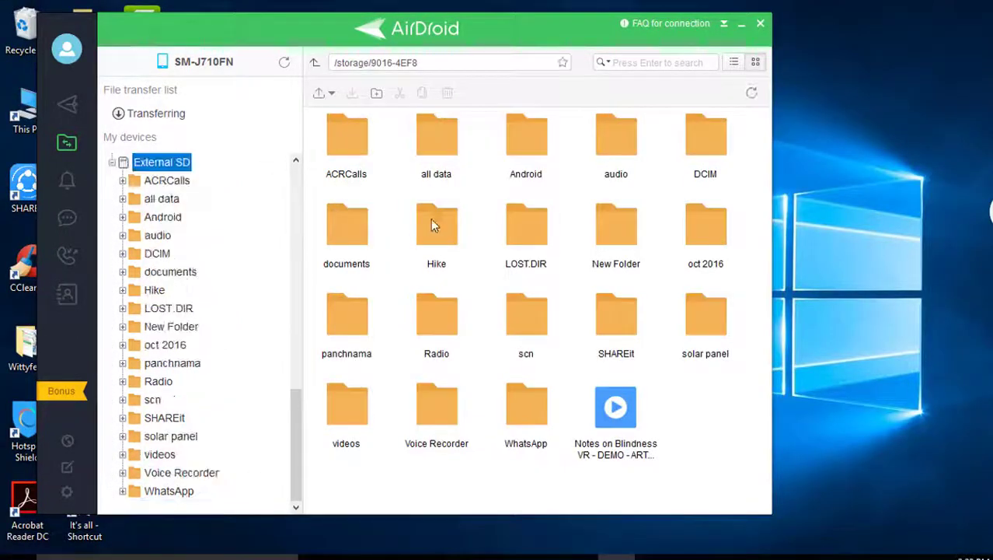
left_click(67, 106)
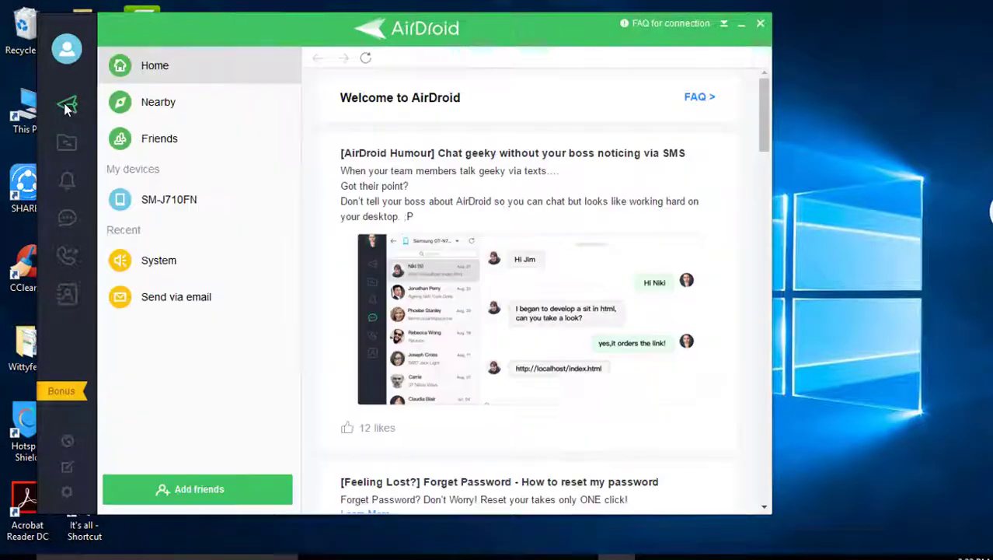
- Open SM-J710FN's device page, check its Backup status, then show its AirMirror options
left_click(160, 77)
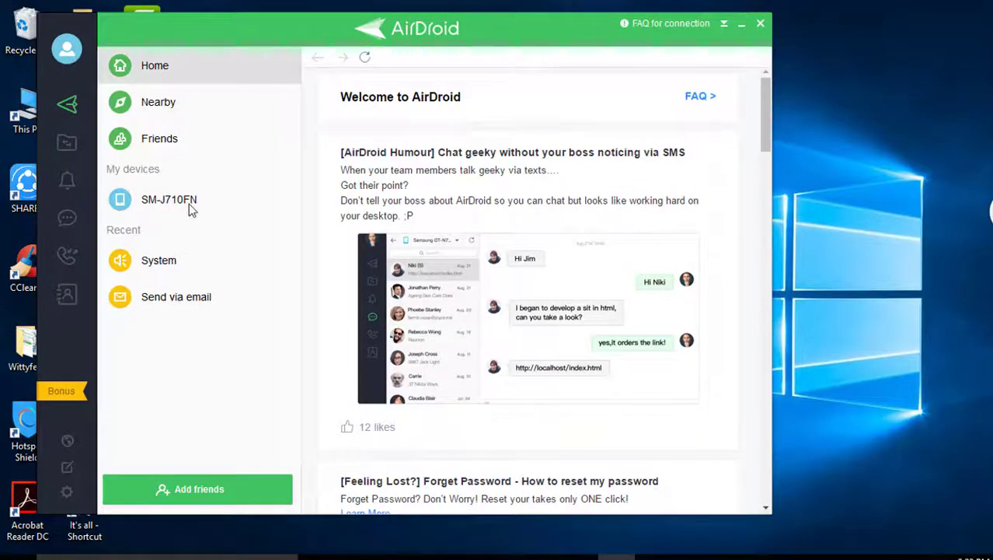
left_click(187, 201)
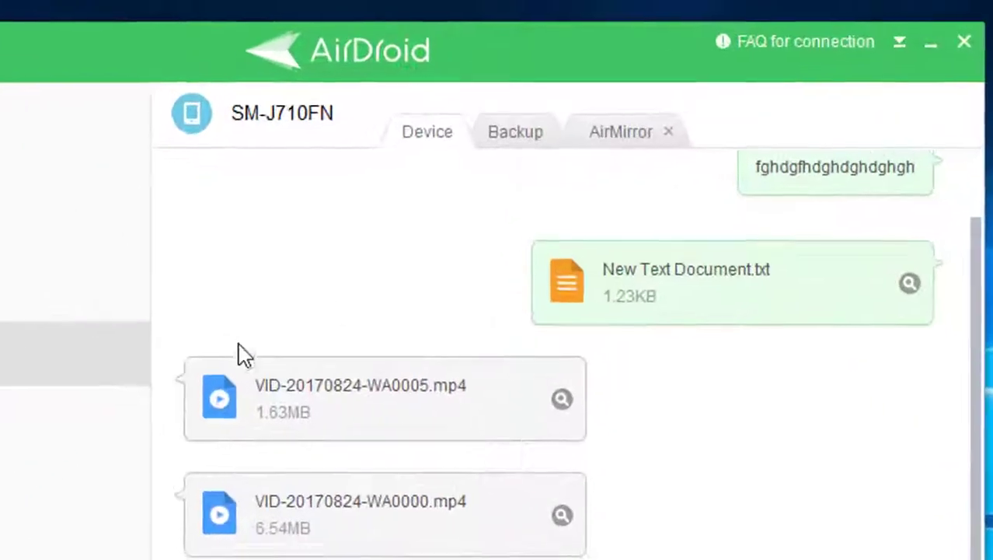
left_click(509, 136)
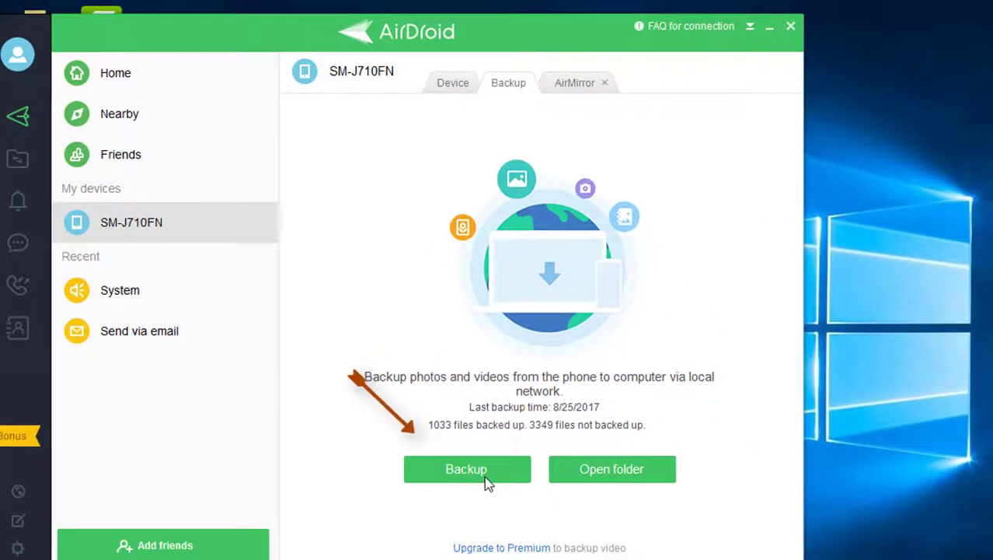
left_click(489, 482)
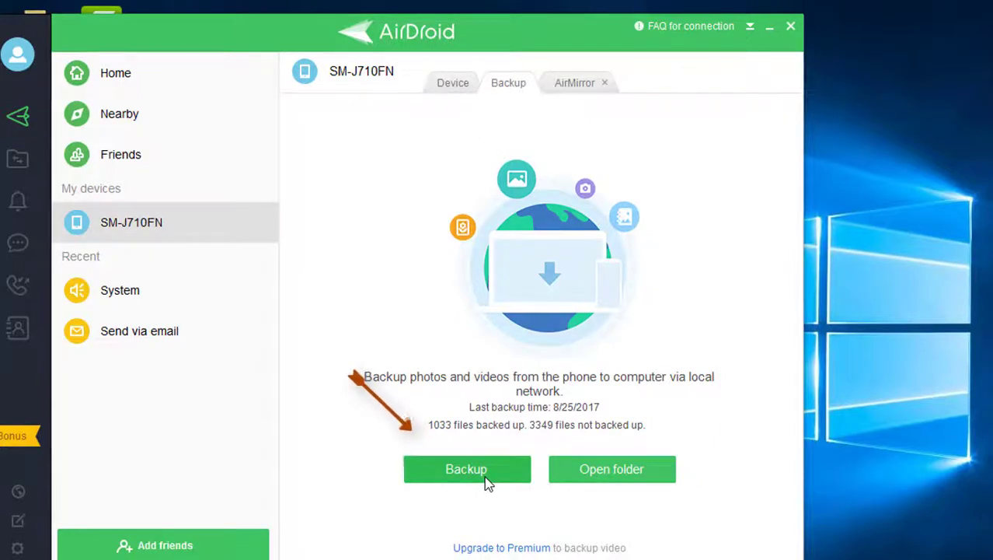
left_click(575, 90)
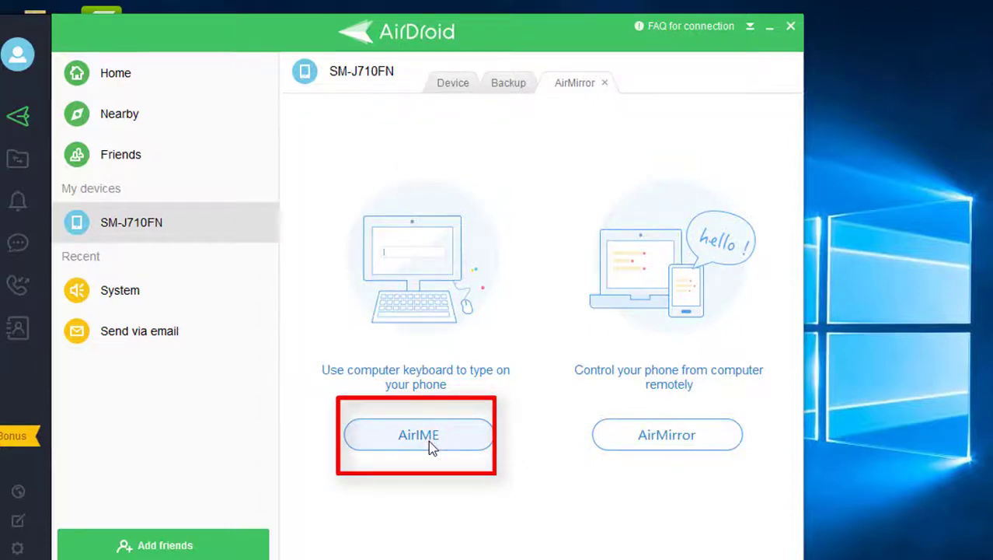
- Start AirMirror on SM-J710FN and back the mirrored phone out of AirDroid to its home screen
left_click(649, 444)
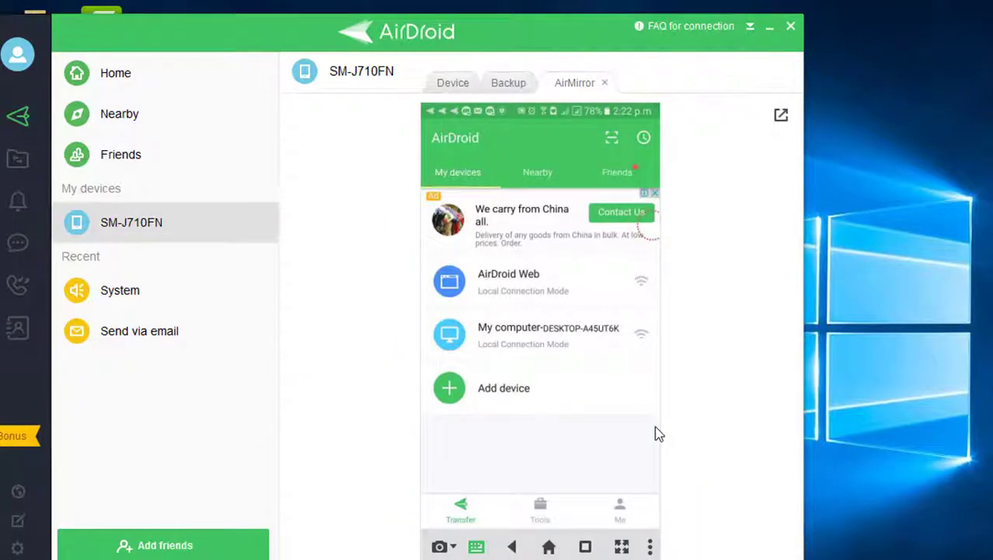
left_click(512, 547)
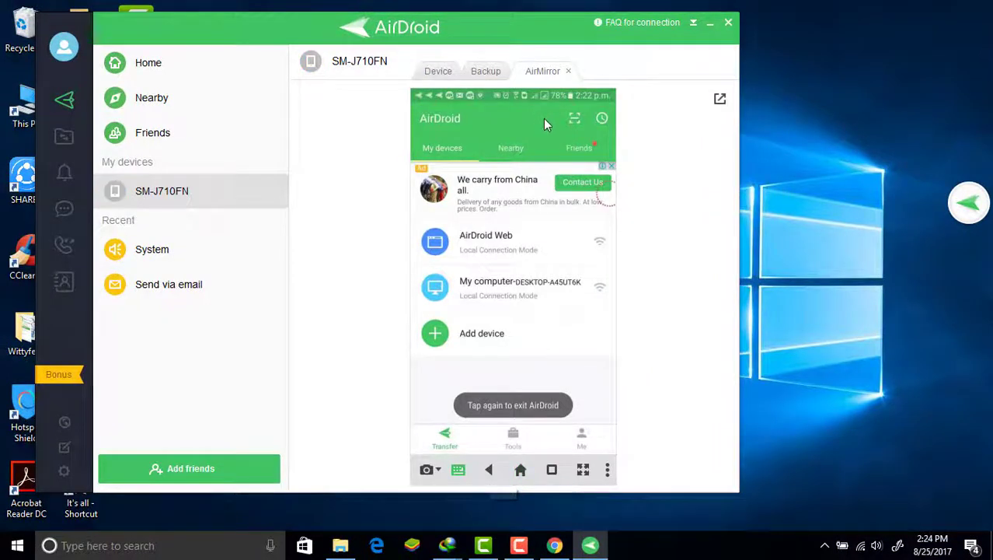
right_click(548, 341)
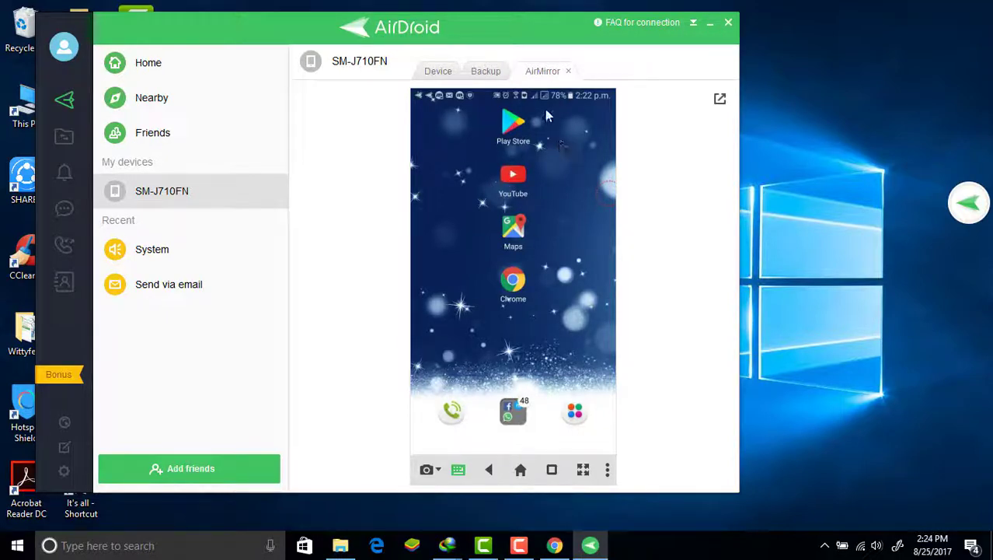
- Load google.com in Chrome on the mirrored phone
left_click(513, 281)
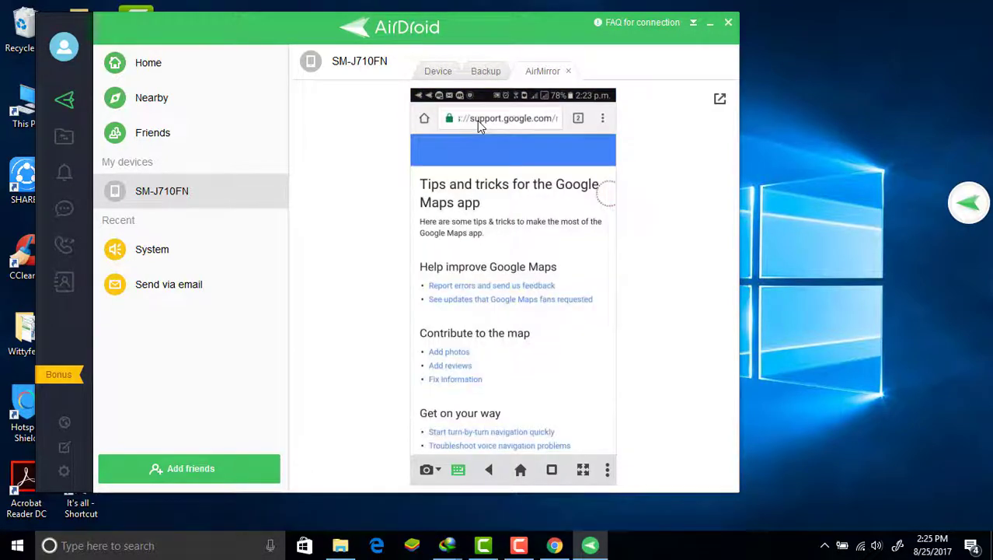
left_click(491, 120)
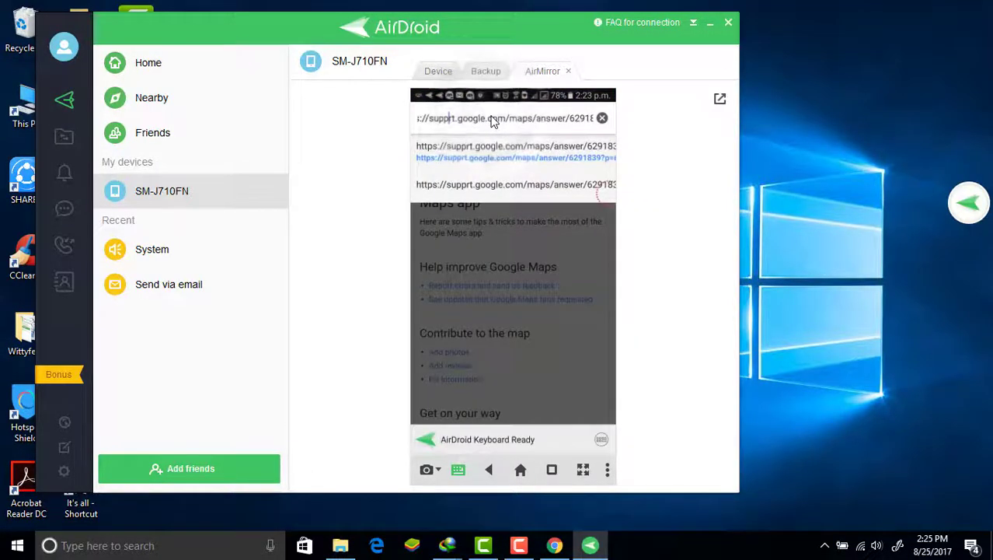
key("ctrl+a")
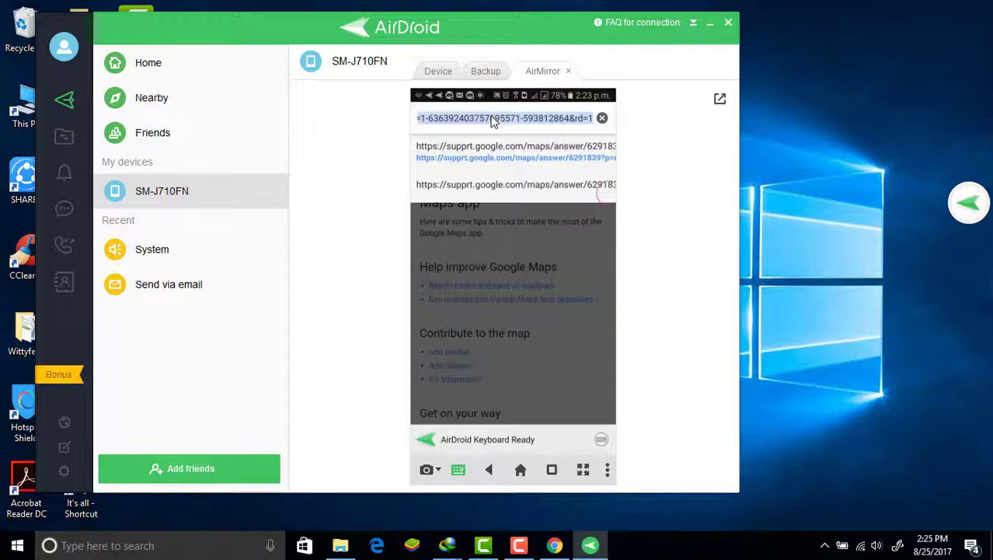
type("google.com")
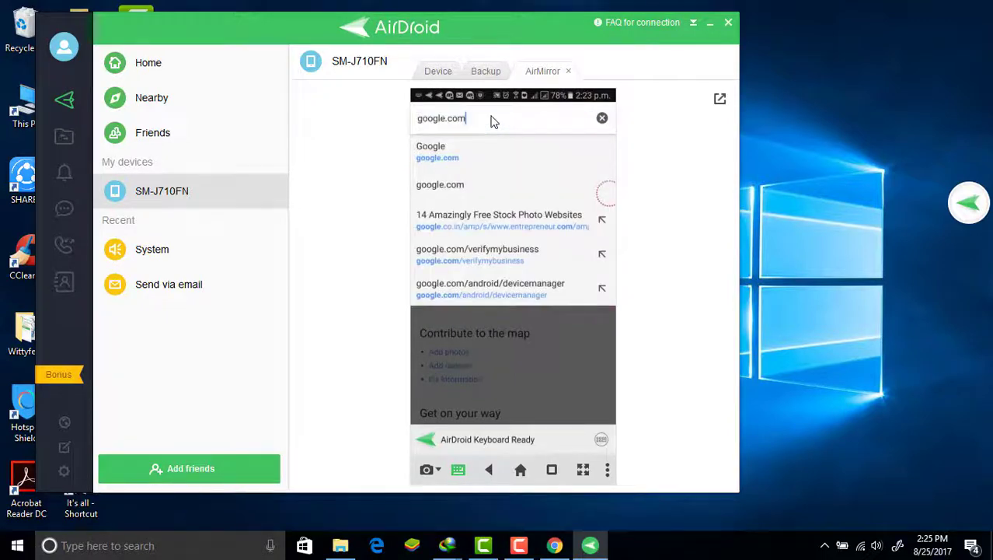
key("Return")
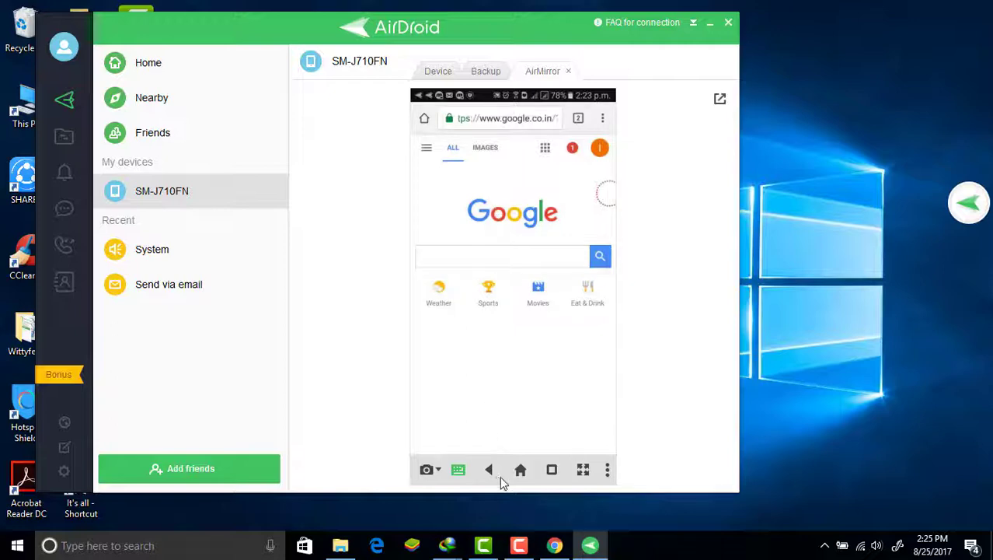
- Return the mirrored phone home, swipe its home pages, and browse the app drawer pages
left_click(521, 470)
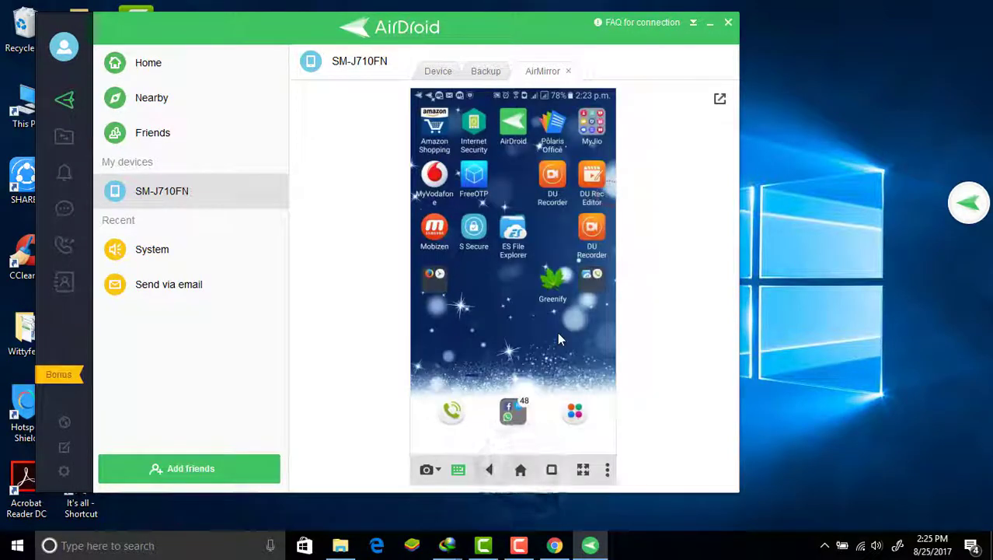
left_click_drag(557, 332, 520, 332)
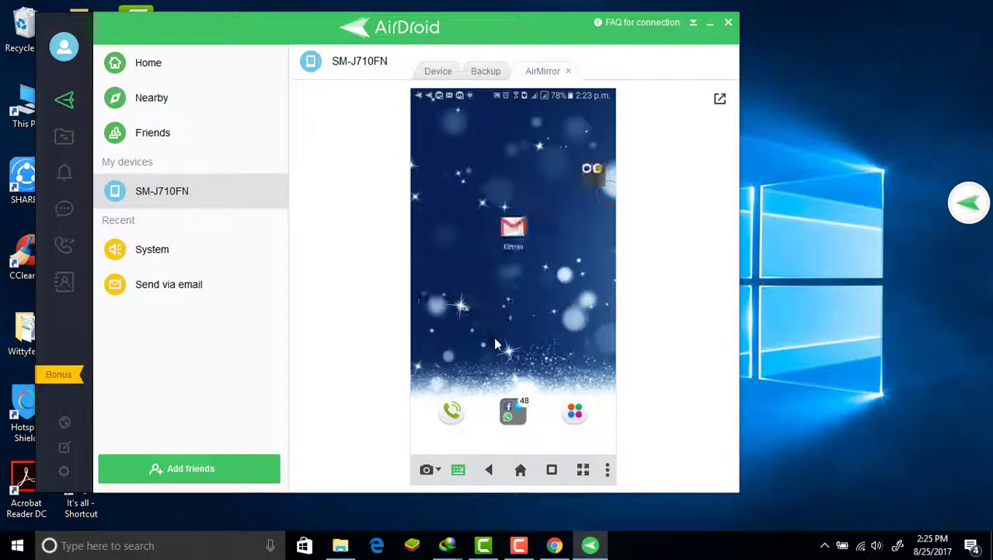
left_click(452, 410)
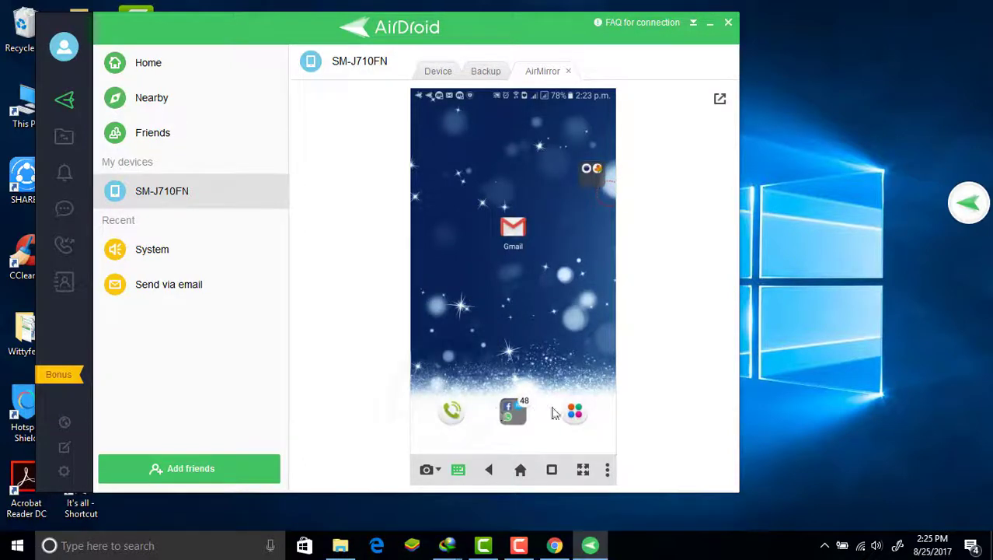
left_click(521, 470)
left_click(577, 416)
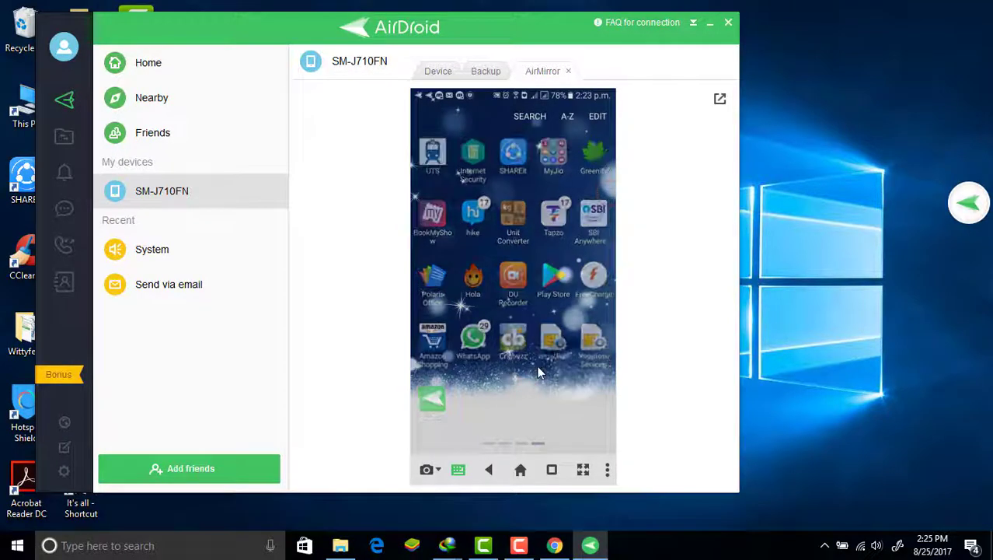
left_click_drag(515, 385, 625, 377)
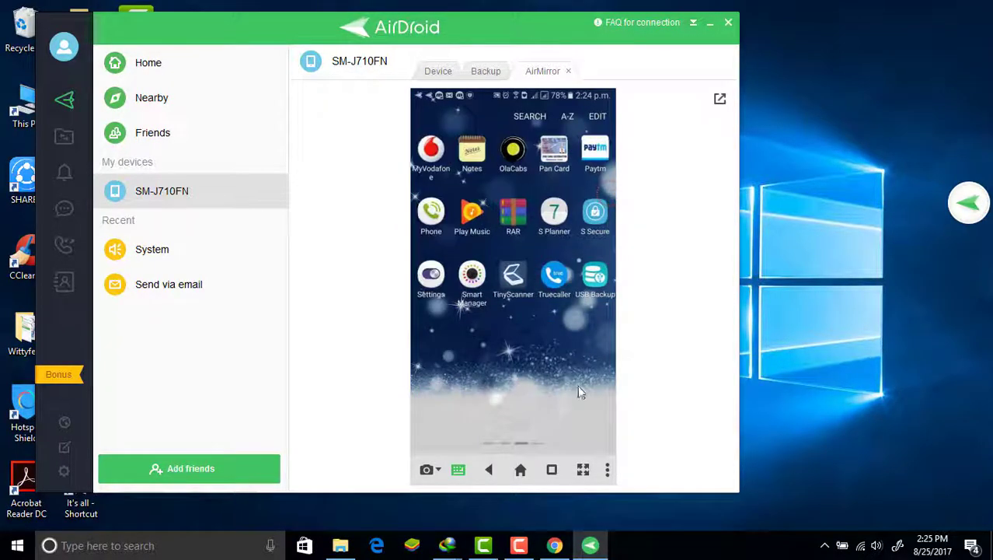
left_click(157, 64)
- Scroll through the Welcome feed posts and cancel the Add friends dialog over the backup page
scroll(557, 230, "down", 1)
scroll(556, 230, "up", 1)
scroll(556, 230, "down", 1)
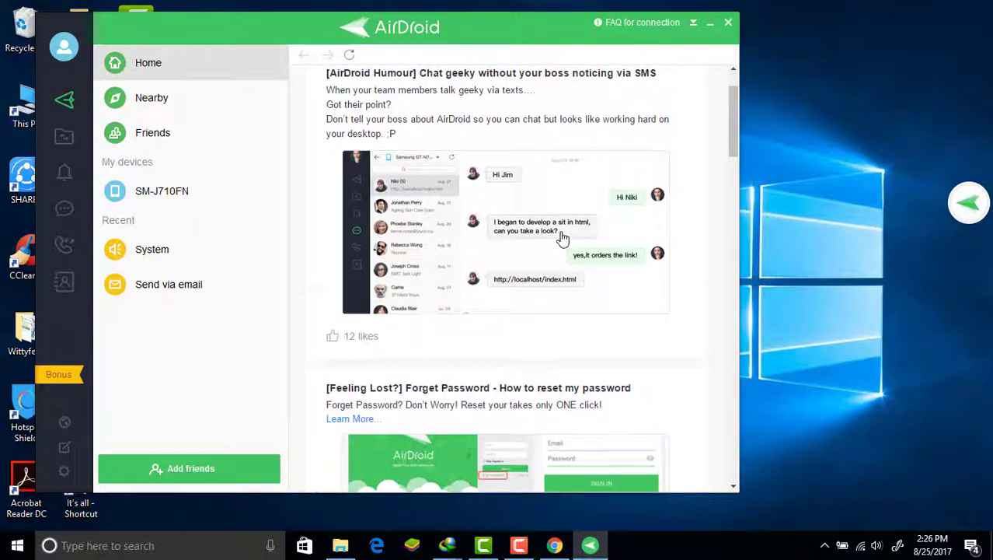
scroll(557, 230, "down", 1)
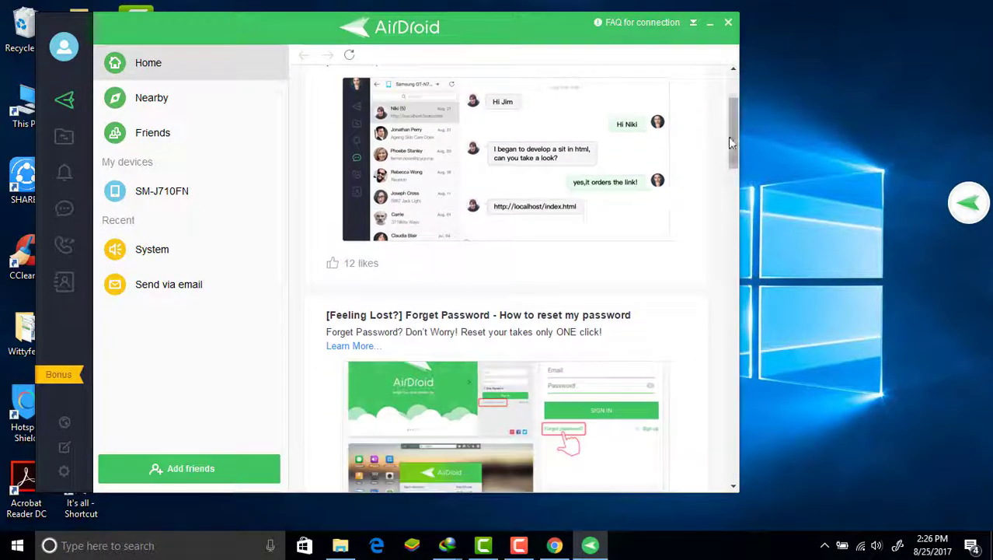
scroll(732, 173, "down", 3)
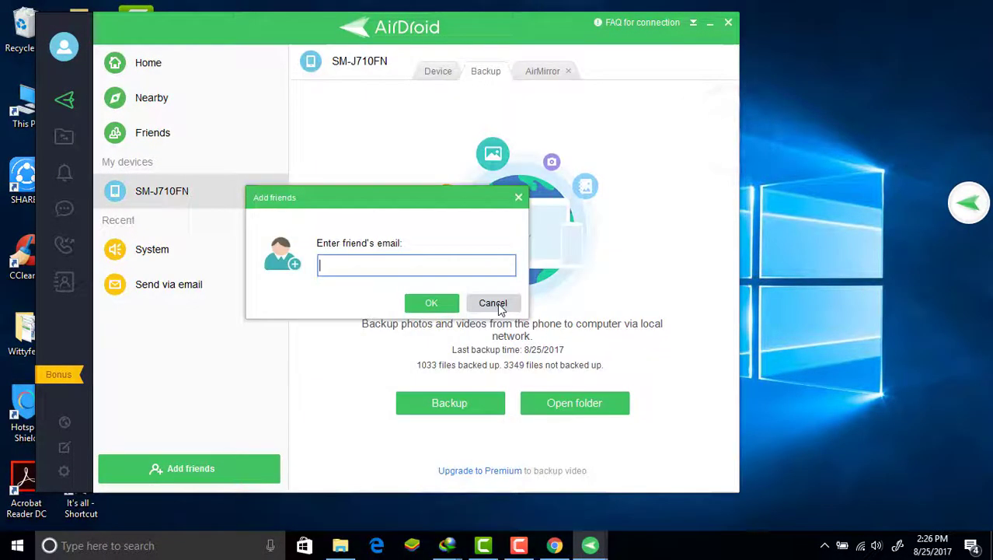
left_click(498, 304)
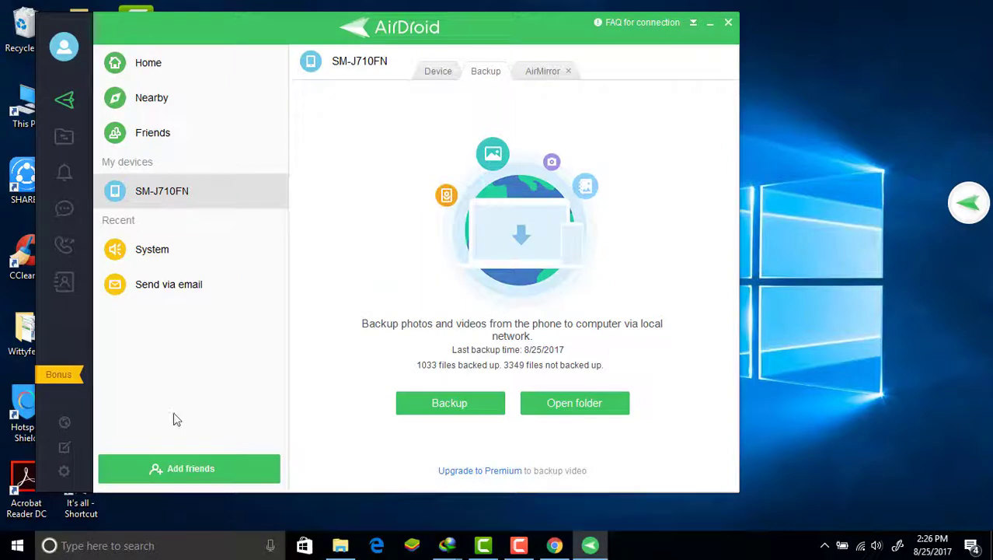